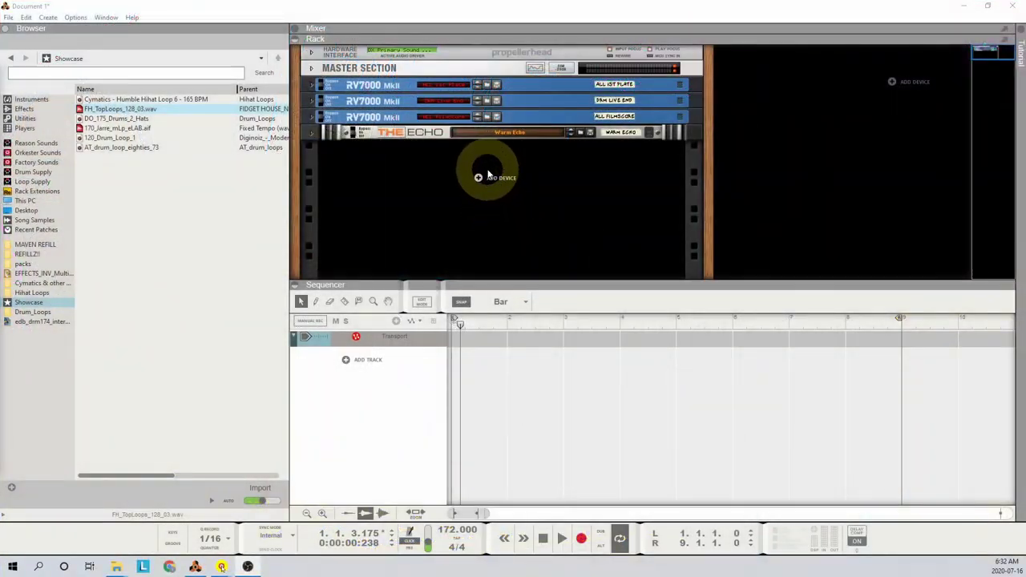
- Add a Dr. Octo Rex loop player to the rack and reset it to its init patch
right_click(484, 176)
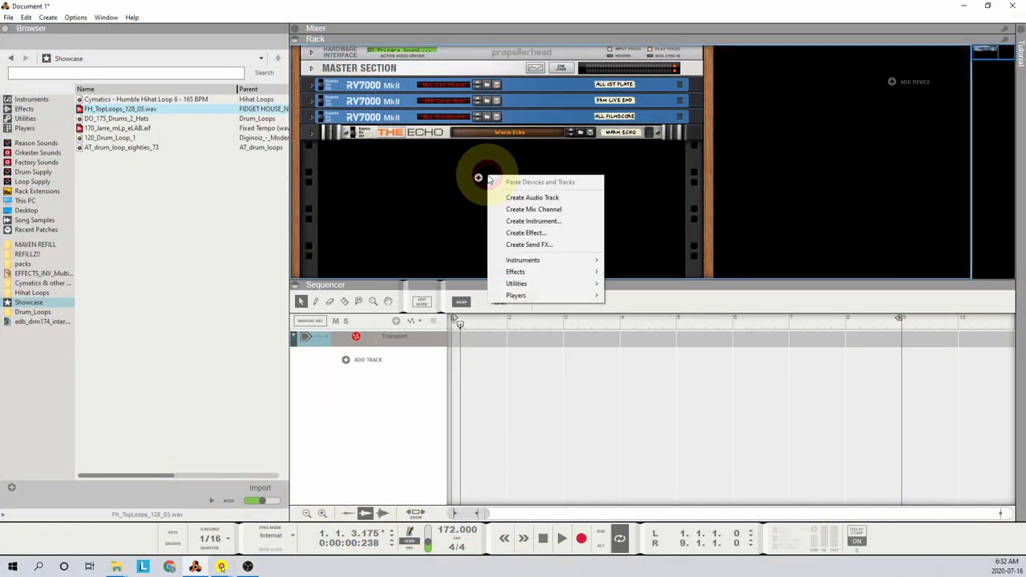
mouse_move(543, 259)
click(630, 260)
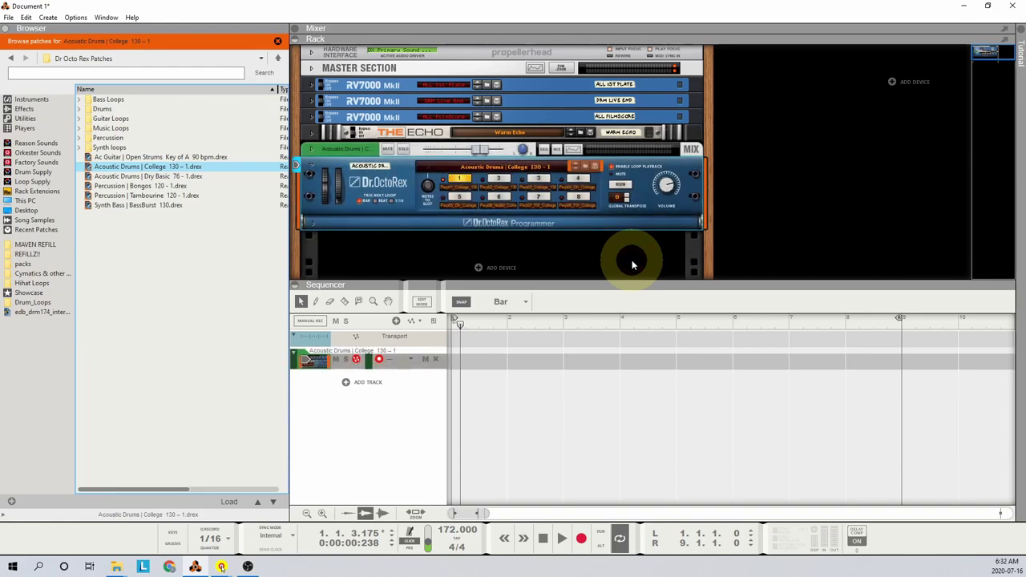
right_click(367, 165)
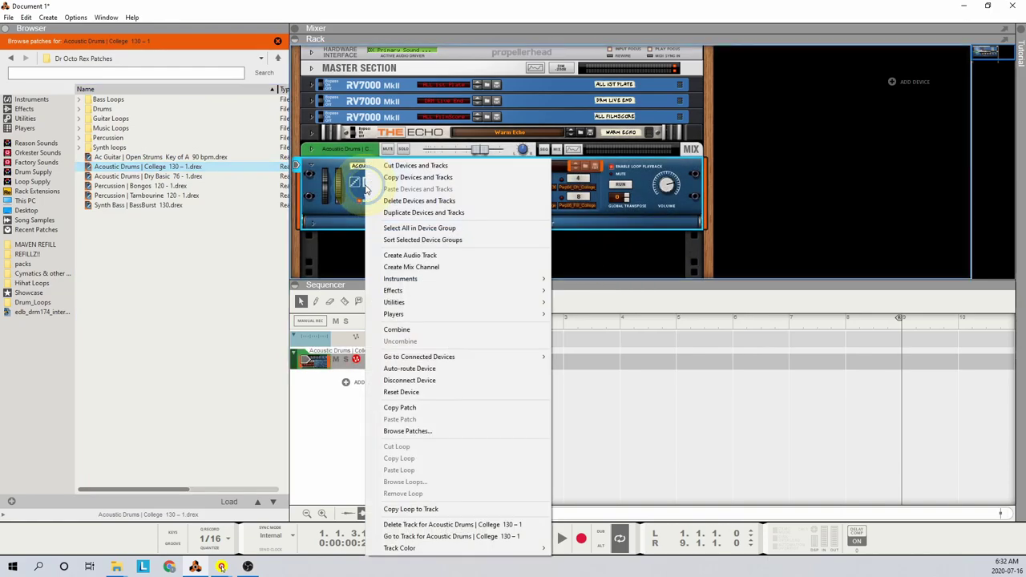
click(420, 391)
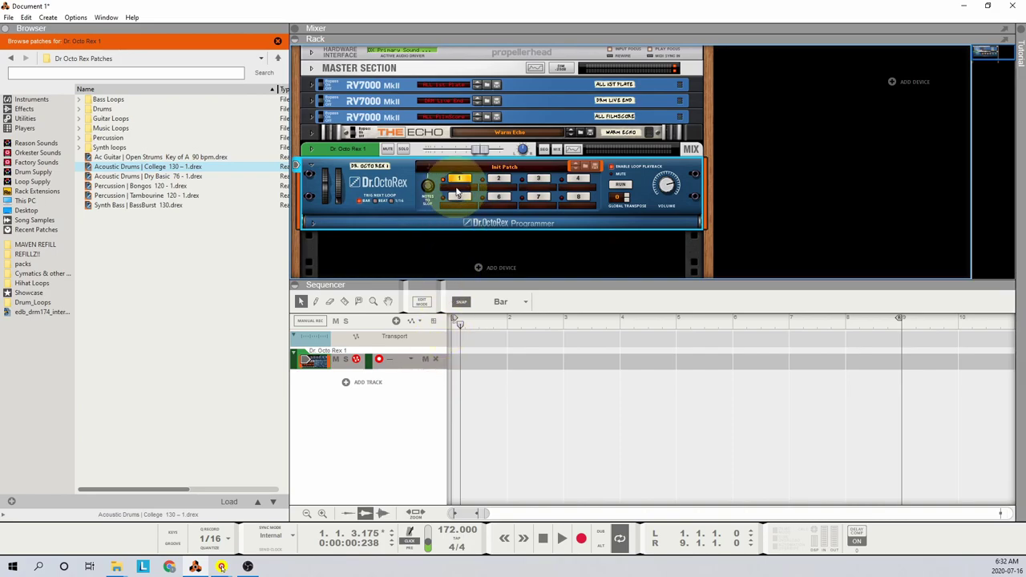
- Audition the edb_drm174 intermission and mayhem_ful REX loops with playback, then select the player
right_click(457, 192)
click(478, 196)
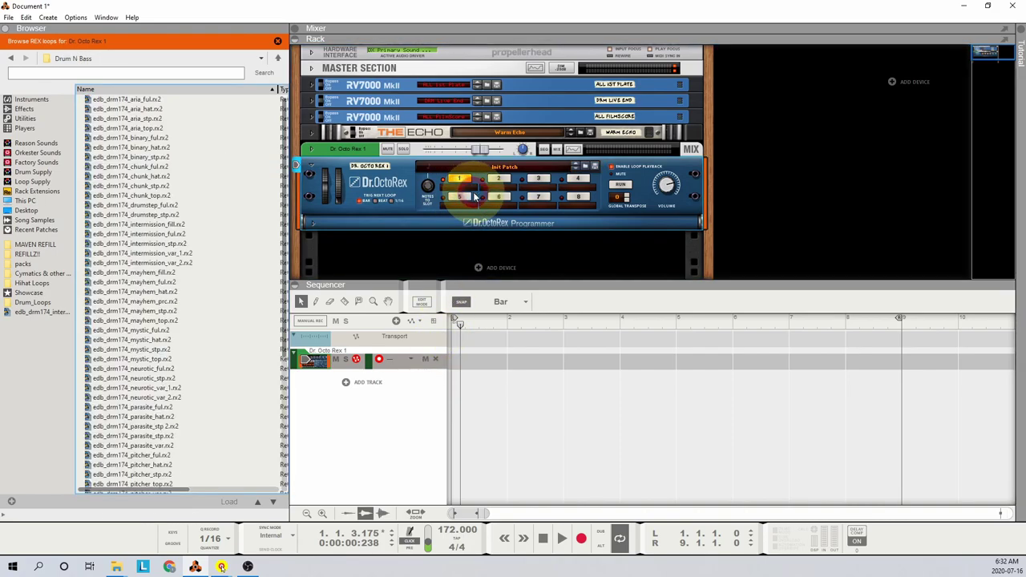
click(178, 253)
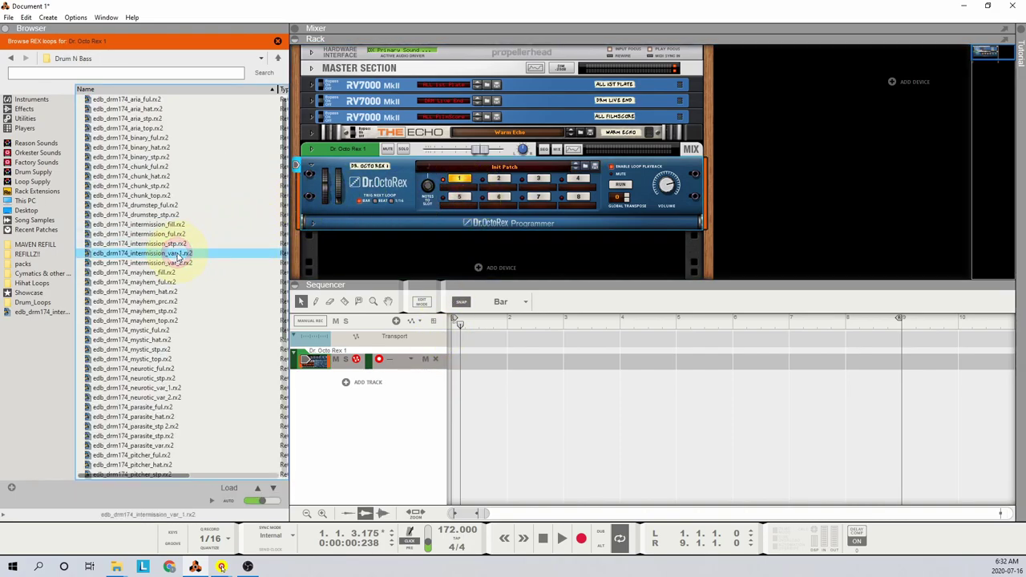
key(Down)
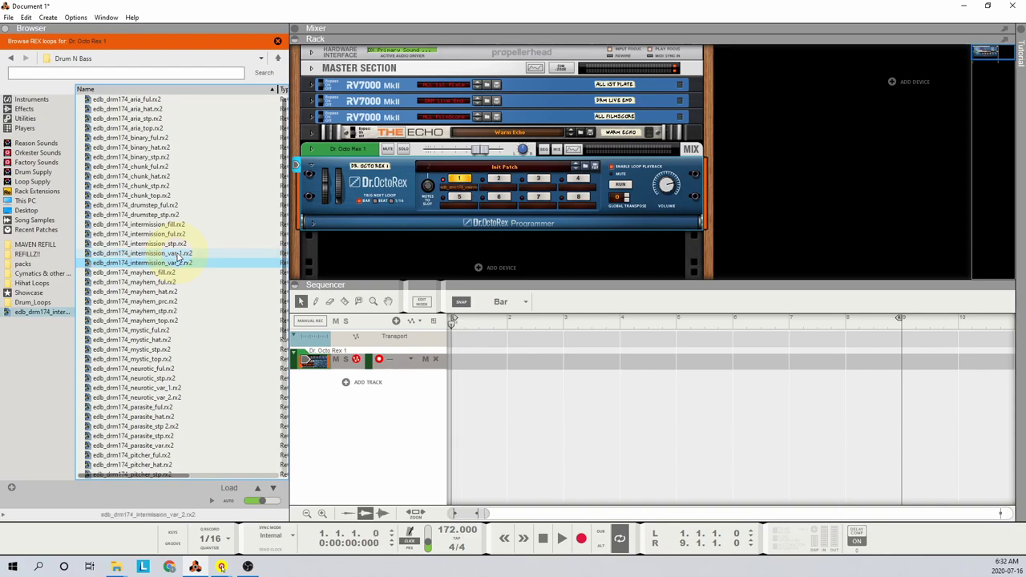
key(space)
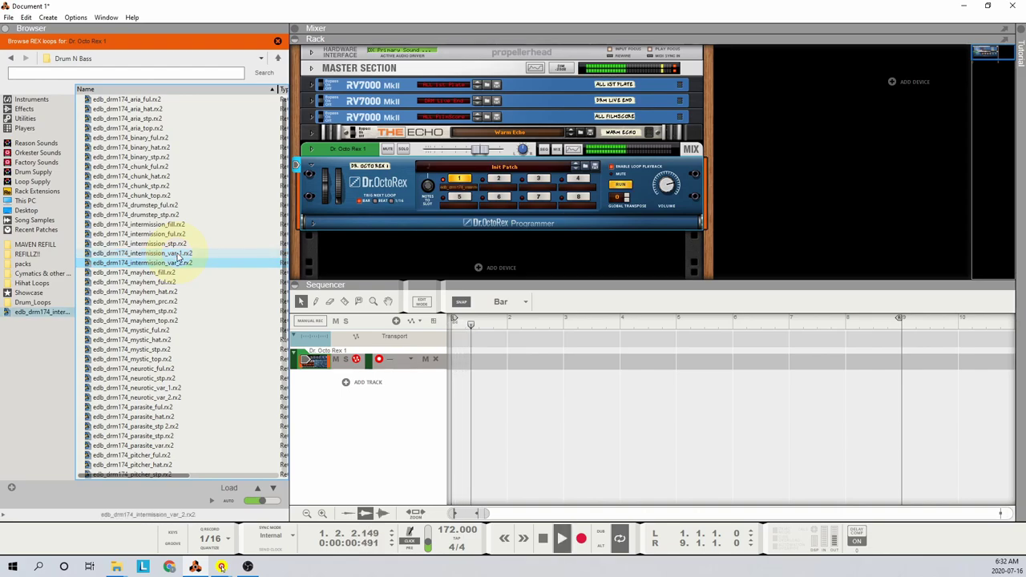
key(Down)
key(Down)
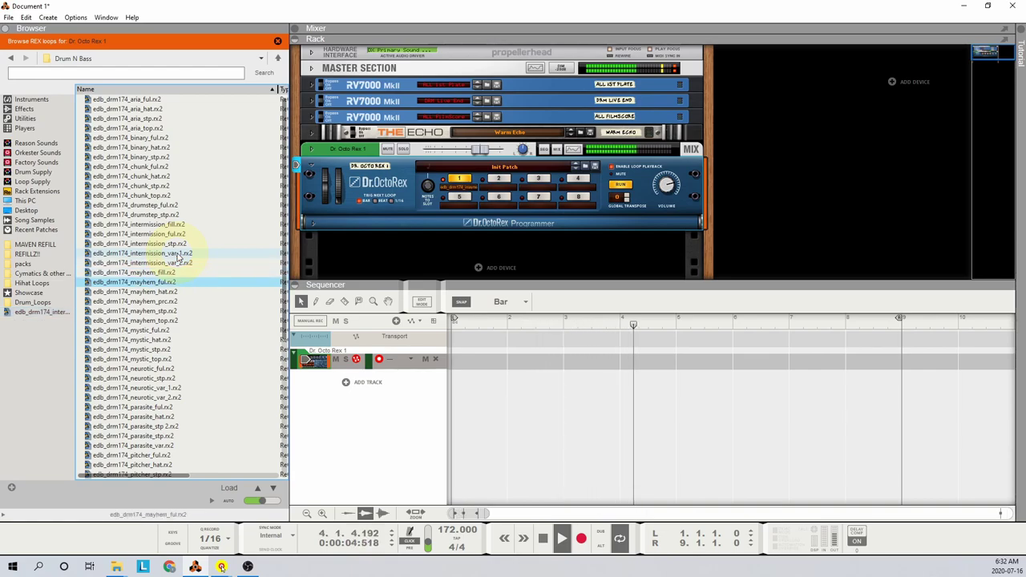
key(space)
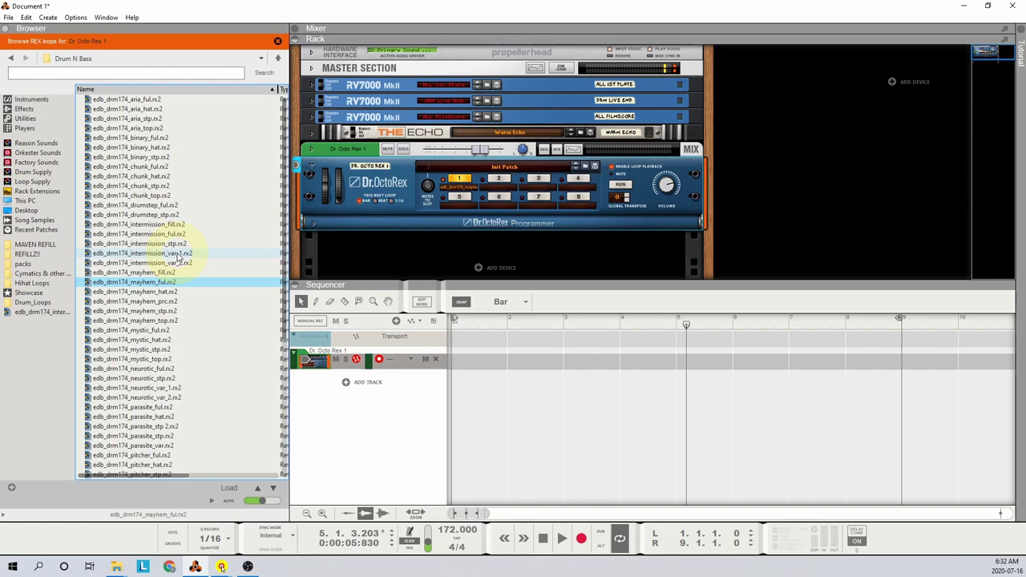
click(407, 183)
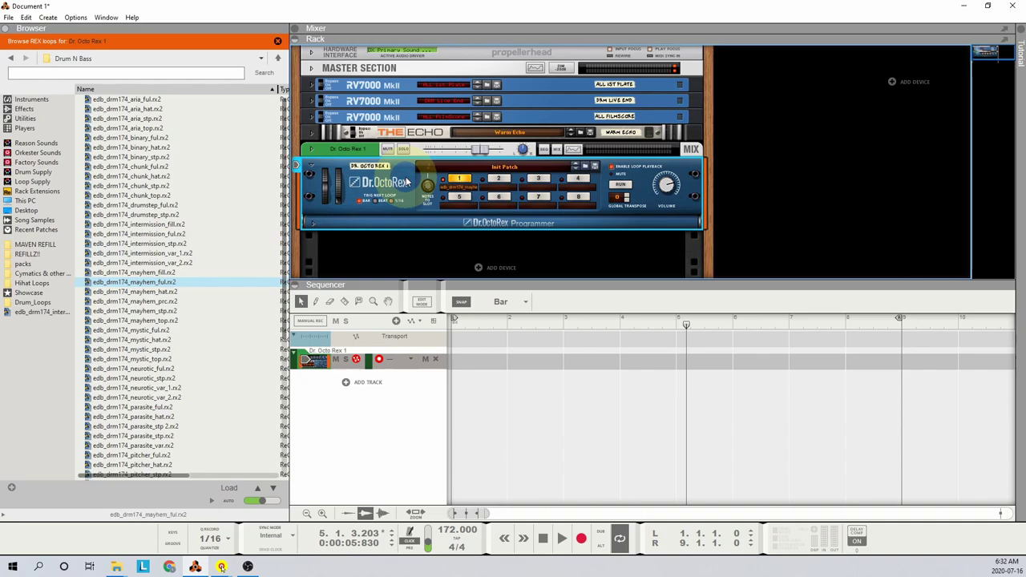
- Delete the Dr. Octo Rex, then add FH_TopLoops_128_03 from Showcase as an audio track ending at bar 5
key(Delete)
key(Return)
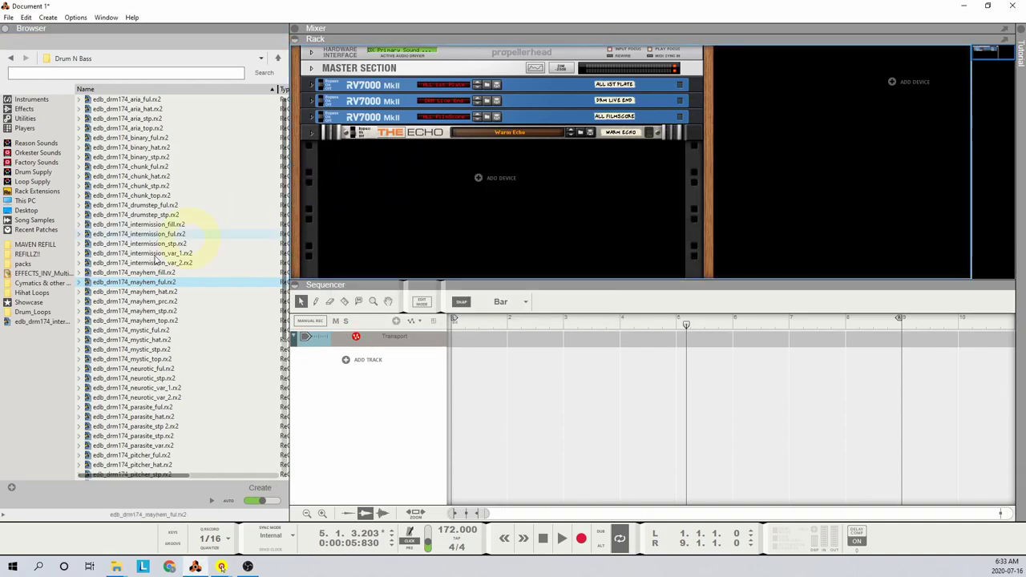
click(30, 313)
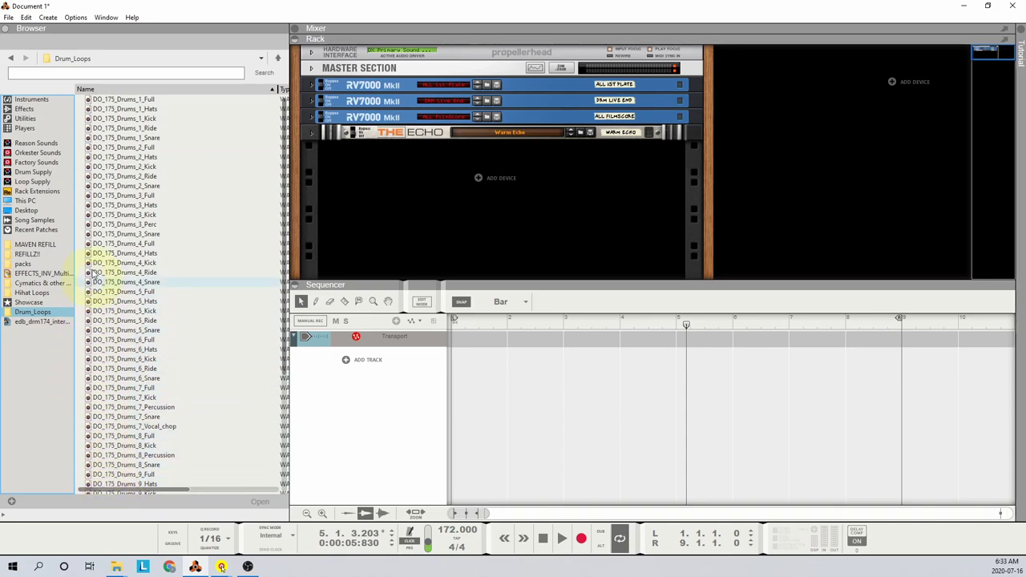
click(42, 302)
click(112, 109)
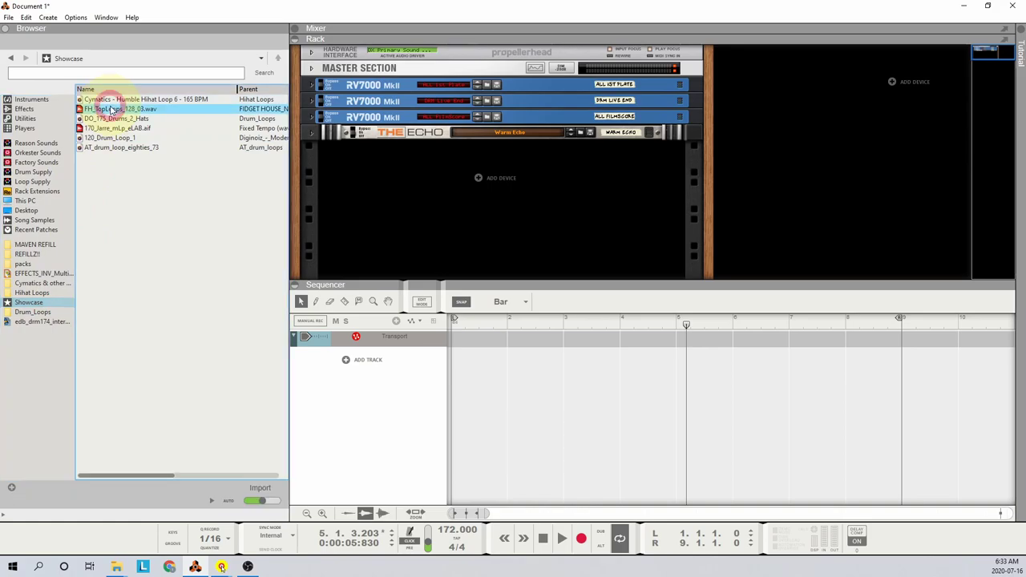
drag(112, 109, 369, 356)
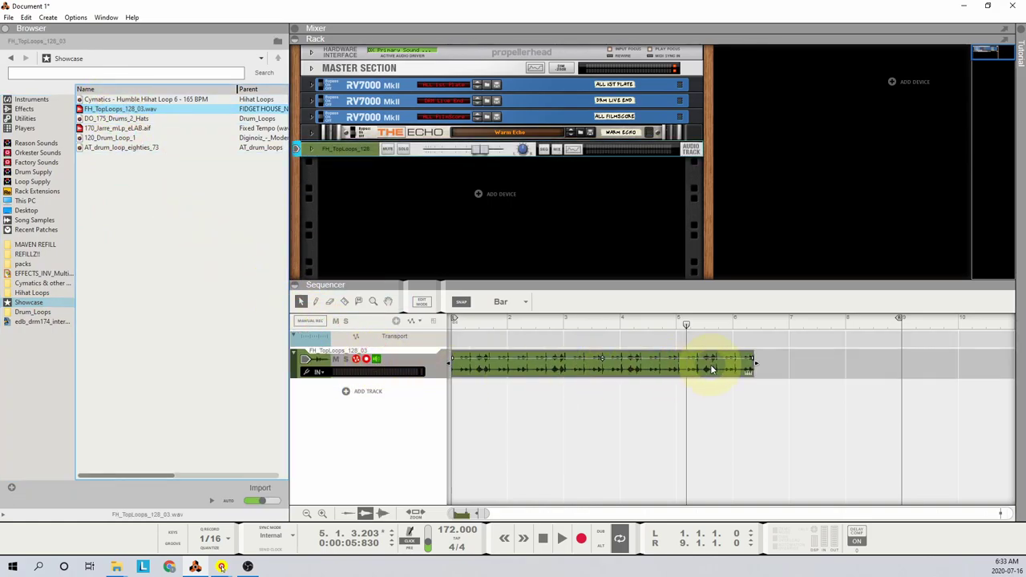
click(722, 367)
drag(755, 363, 677, 370)
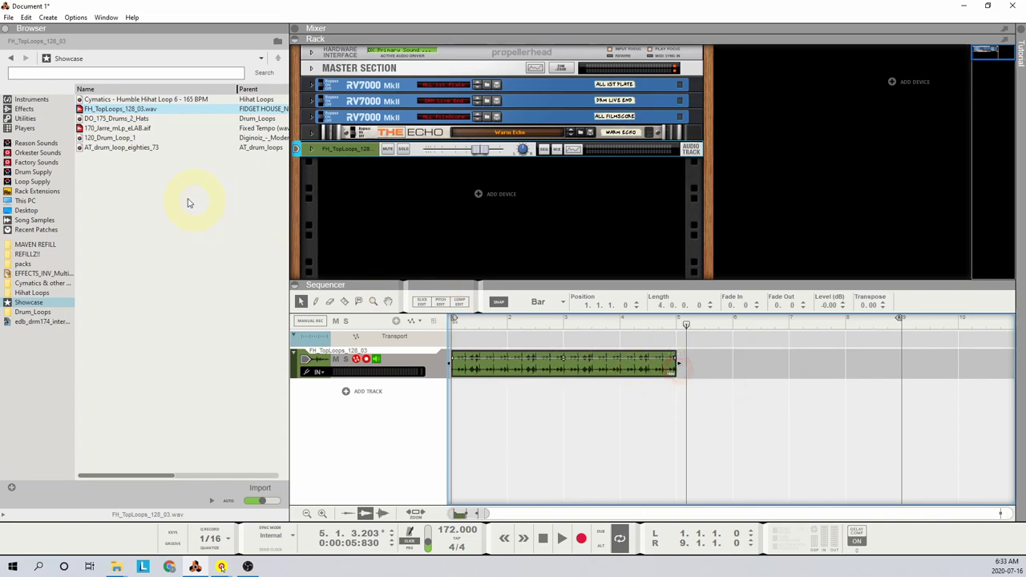
- Add 170_Jarre_mLp_eLAB and 120_Drum_Loop_1 as audio tracks, trimming 120_Drum_Loop_1 to end at bar 5
click(112, 119)
ctrl+click(113, 137)
ctrl+click(117, 128)
drag(117, 129, 457, 426)
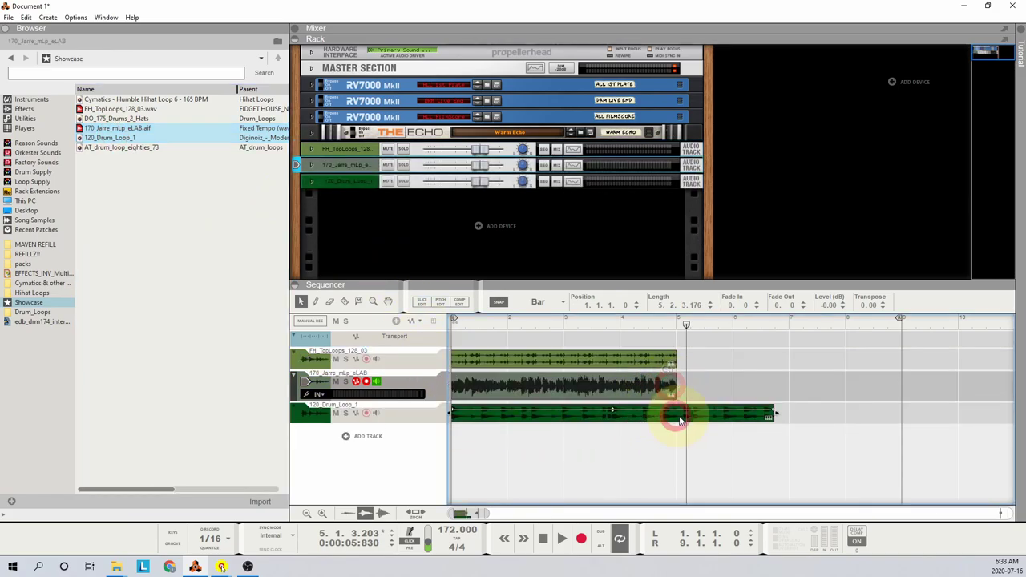
drag(773, 413, 677, 414)
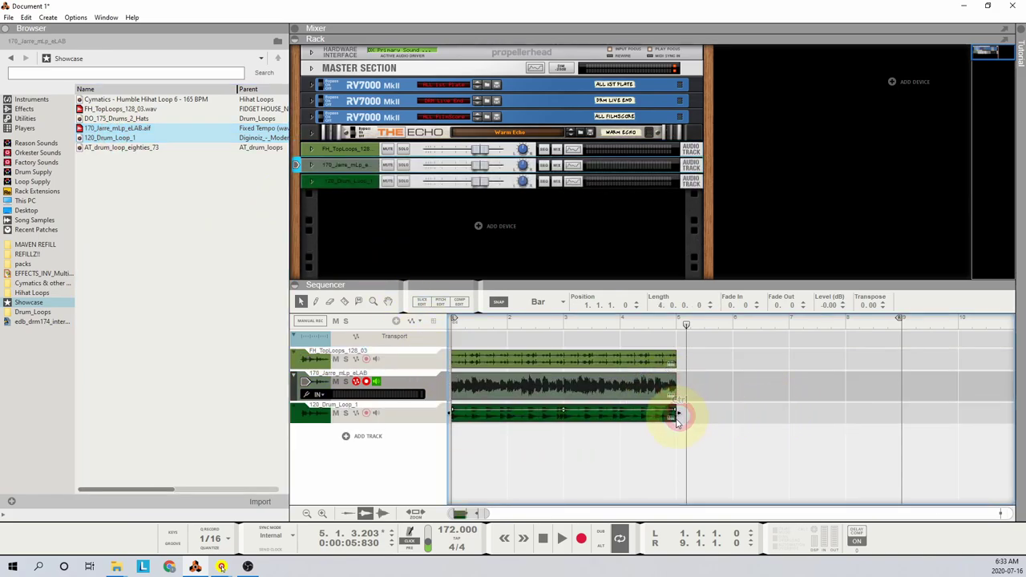
click(421, 358)
click(537, 361)
- Extend the FH_TopLoops_128_03 clip to bar 9 and play it soloed from the start
drag(677, 365, 901, 368)
click(345, 359)
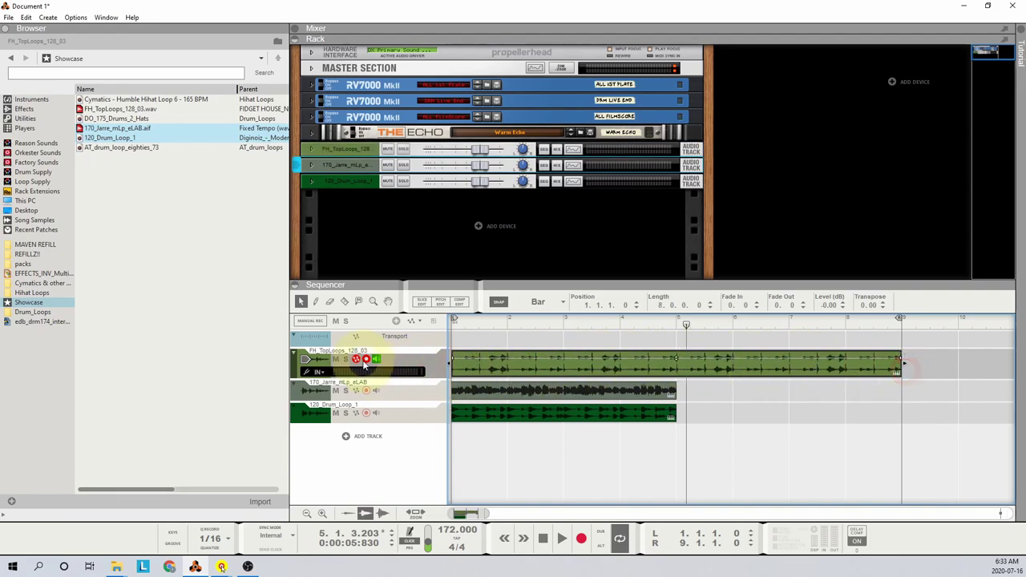
click(422, 335)
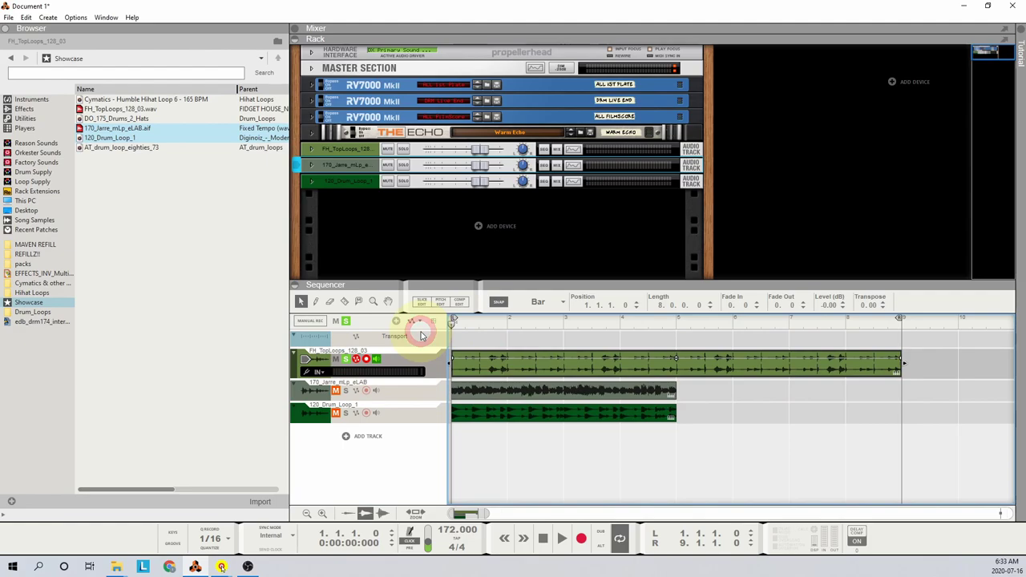
key(space)
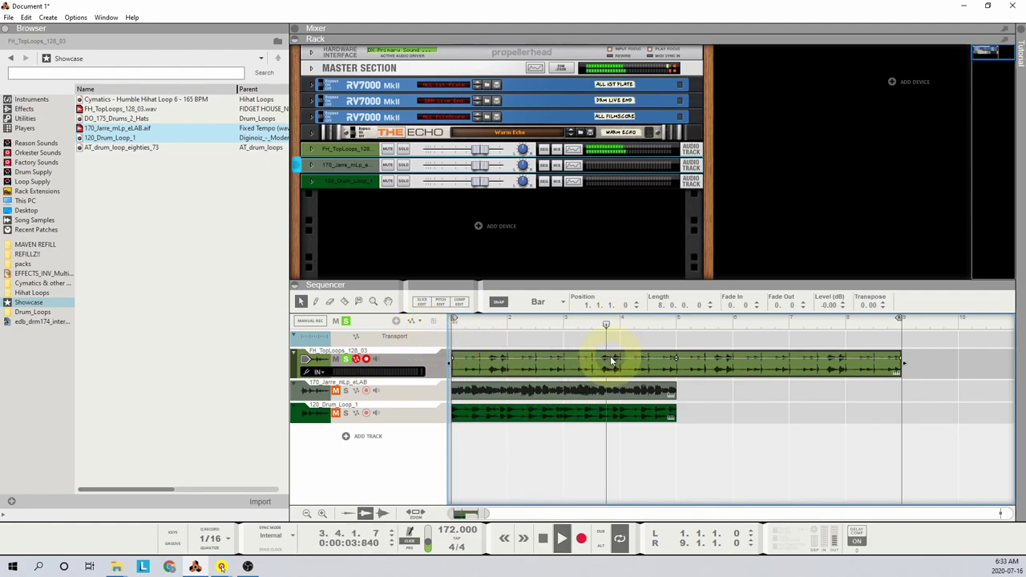
key(space)
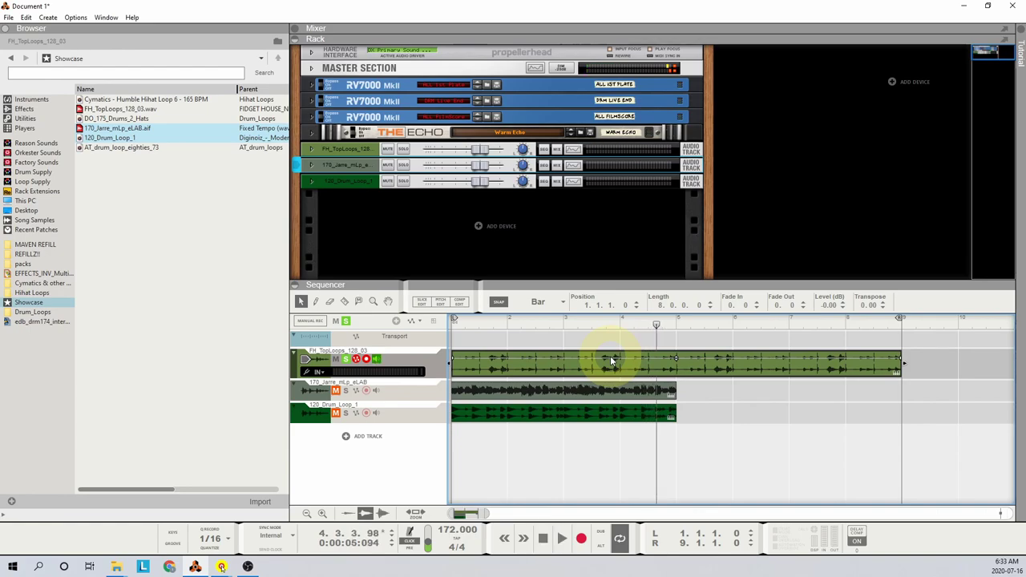
- Select all three audio tracks and delete them
click(409, 373)
shift+click(418, 420)
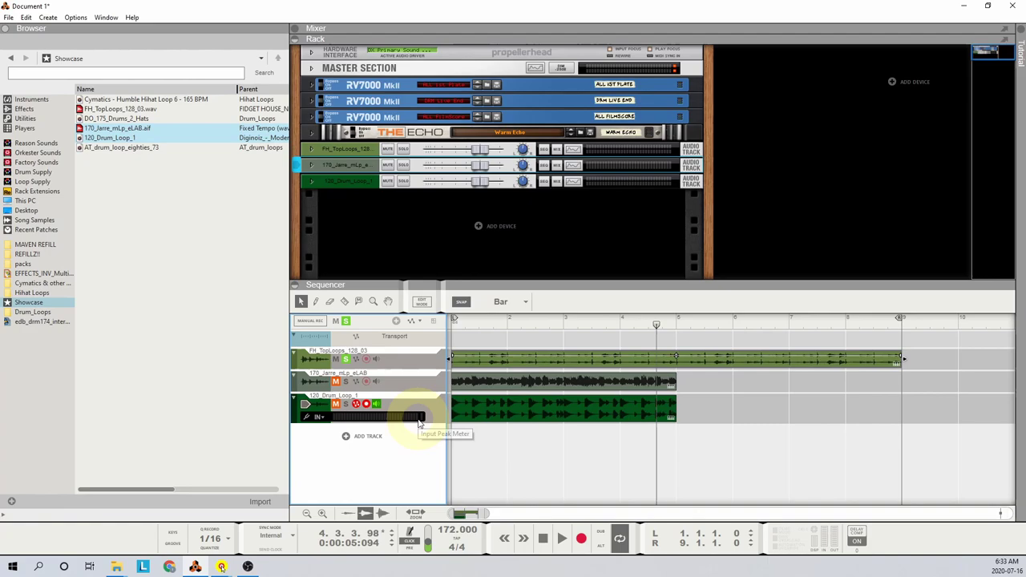
key(Delete)
- Confirm the deletion and add a Grain Sample Manipulator (Vergon 6) as a new track
key(Return)
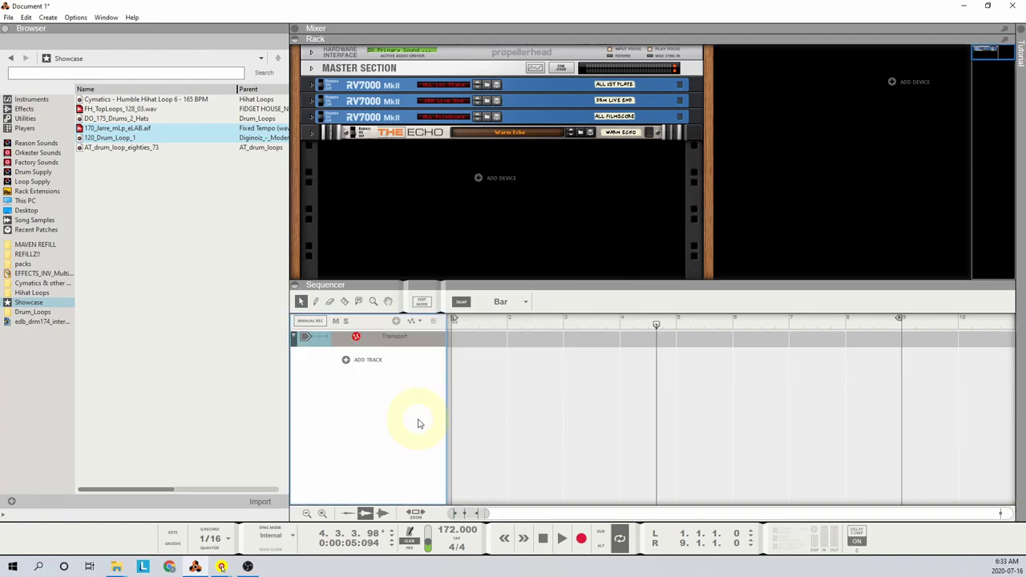
click(30, 99)
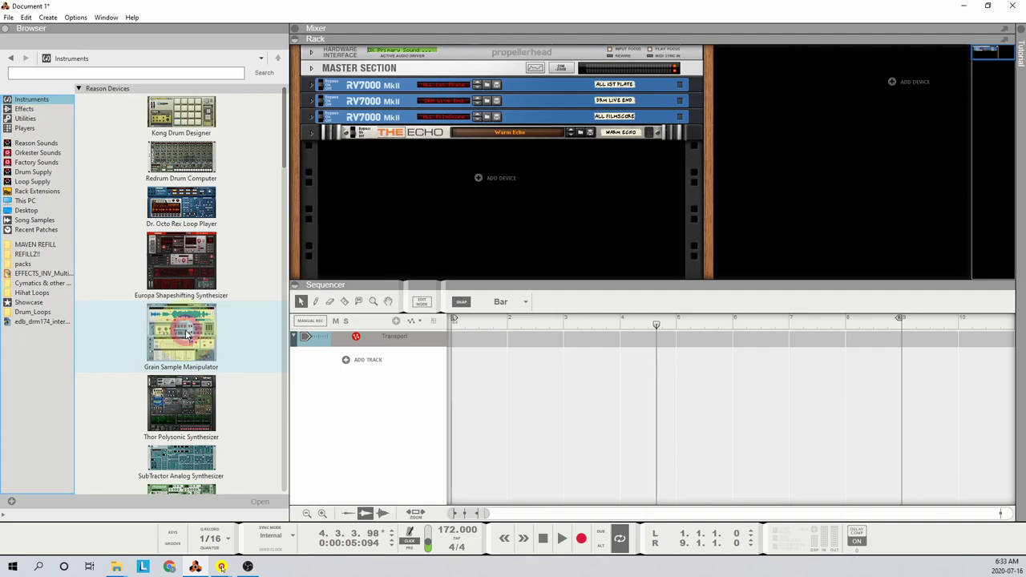
drag(187, 335, 345, 357)
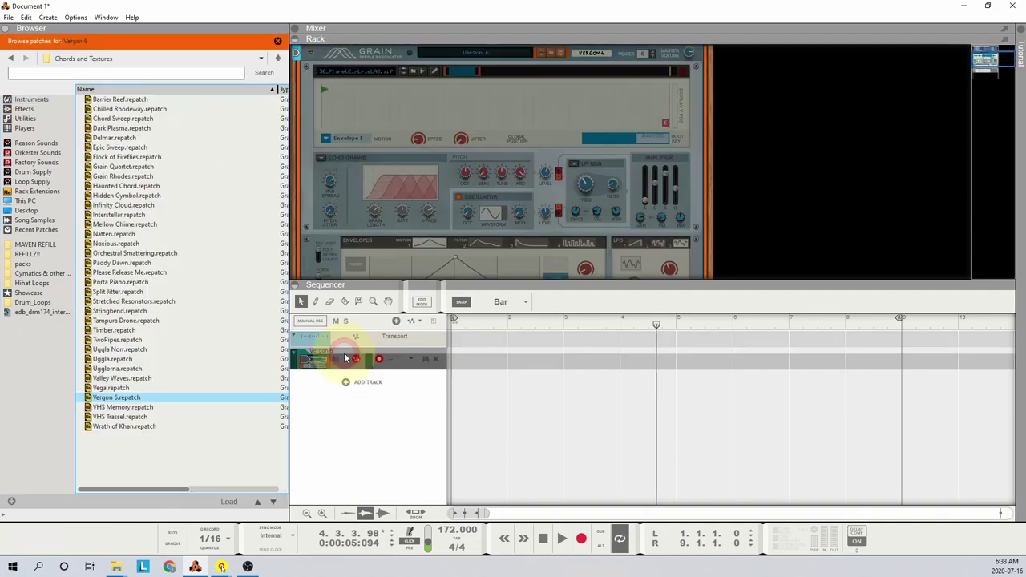
- Draw a four-bar clip on the Vergon 6 track and open it for note editing
double_click(453, 365)
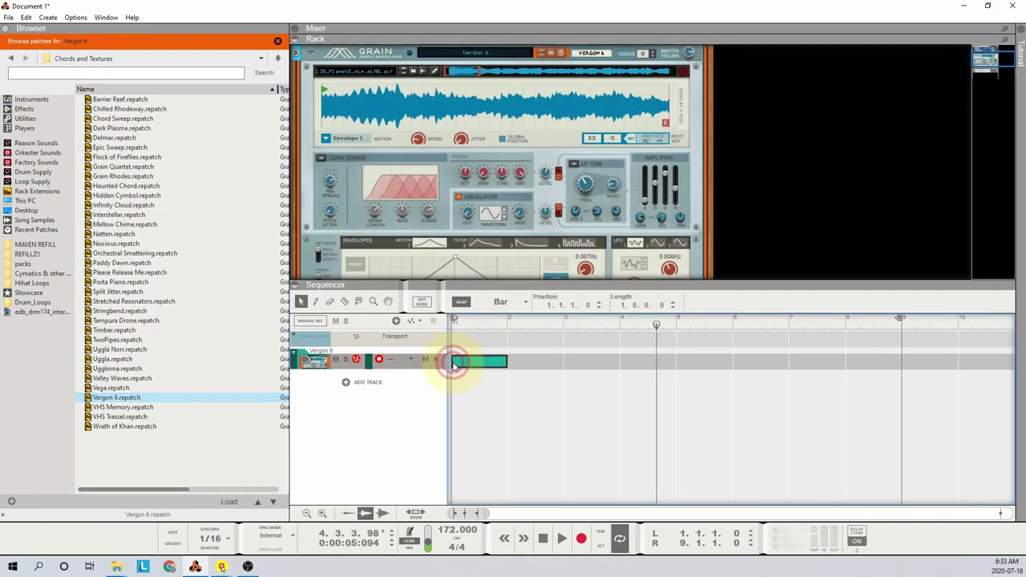
drag(453, 365, 659, 360)
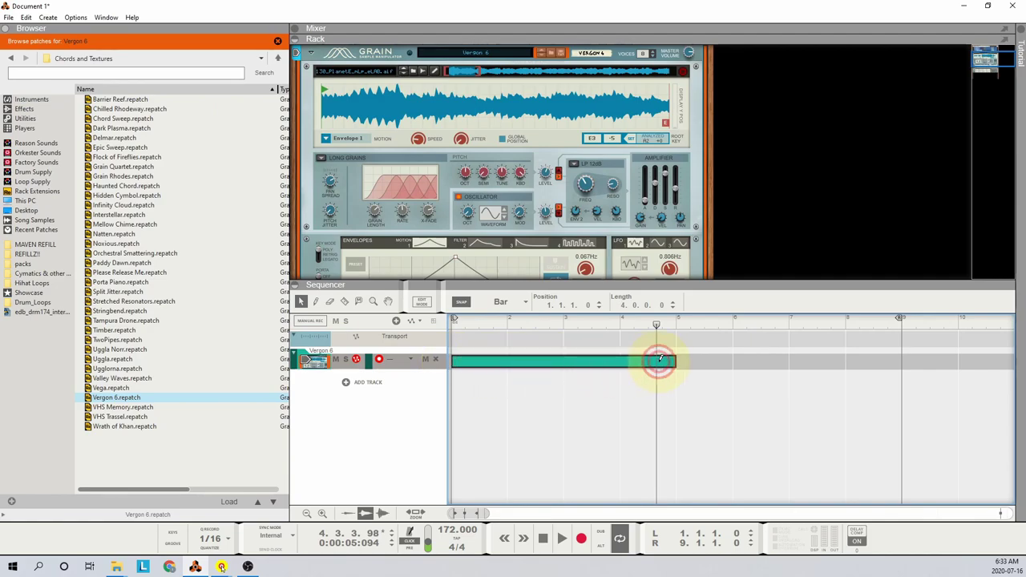
double_click(473, 367)
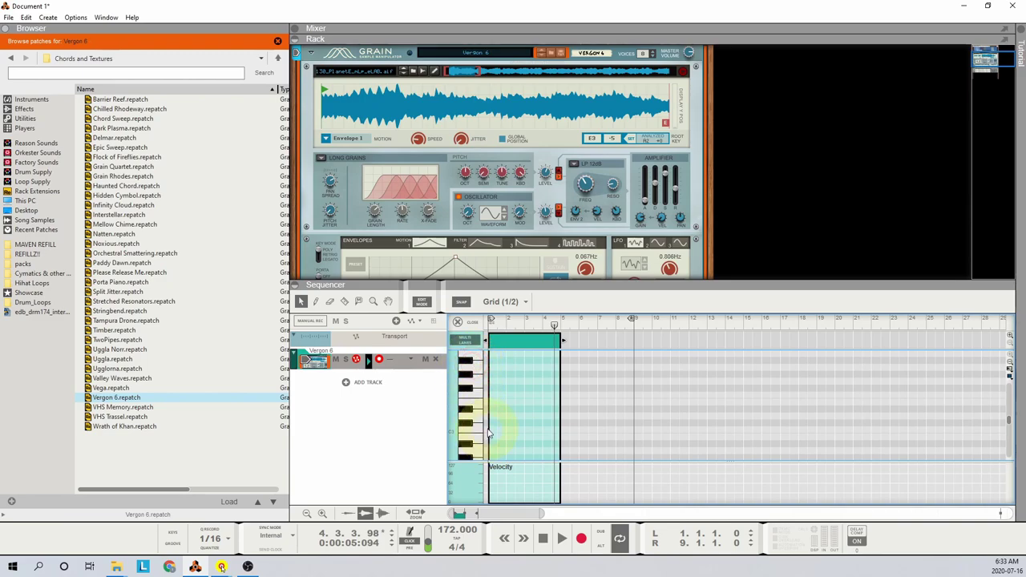
- Draw a four-bar C3 note, move the loop end to bar 5, and hide the sequencer with F6
double_click(490, 433)
drag(492, 433, 560, 433)
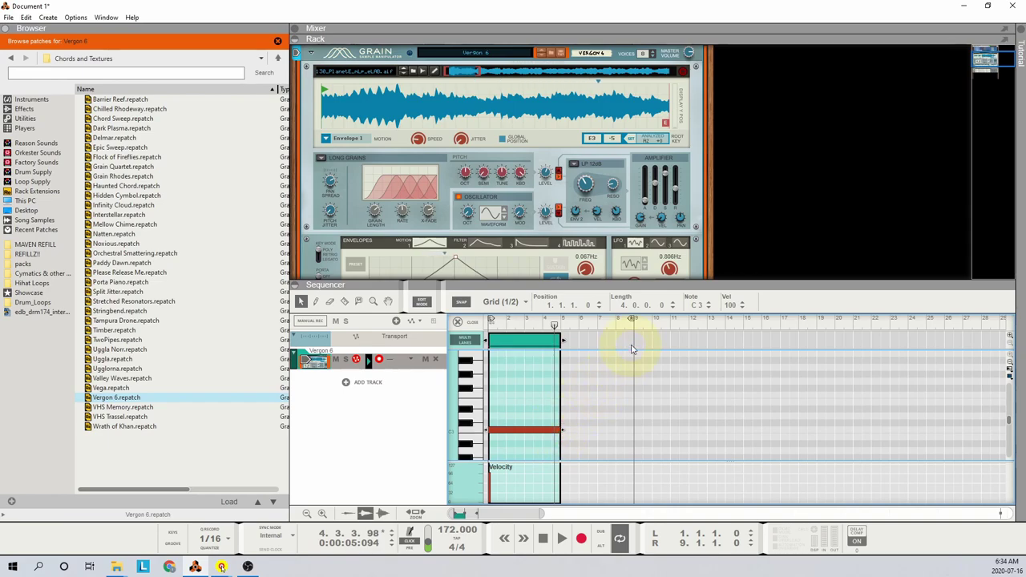
click(632, 319)
drag(632, 320, 559, 338)
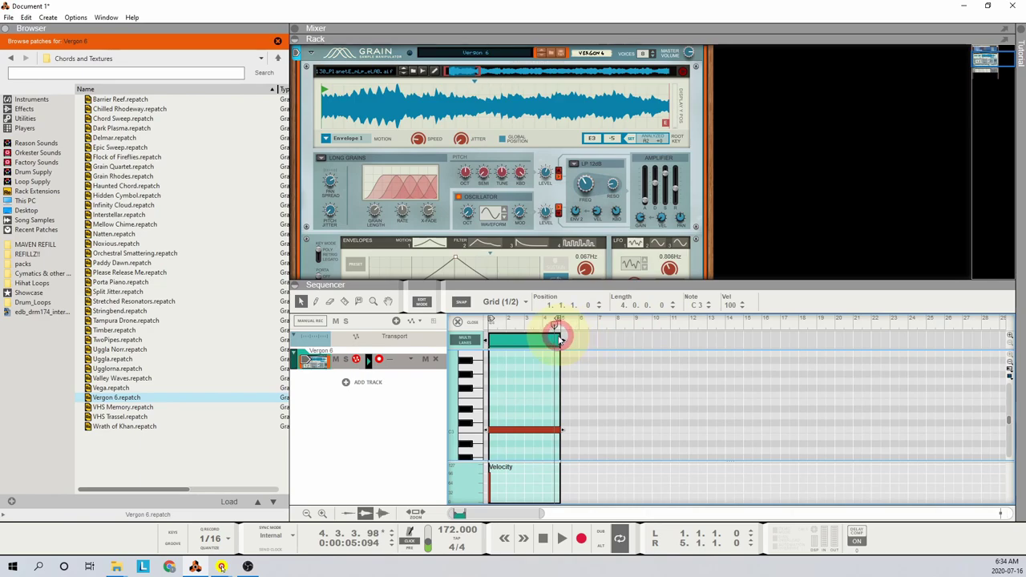
key(F6)
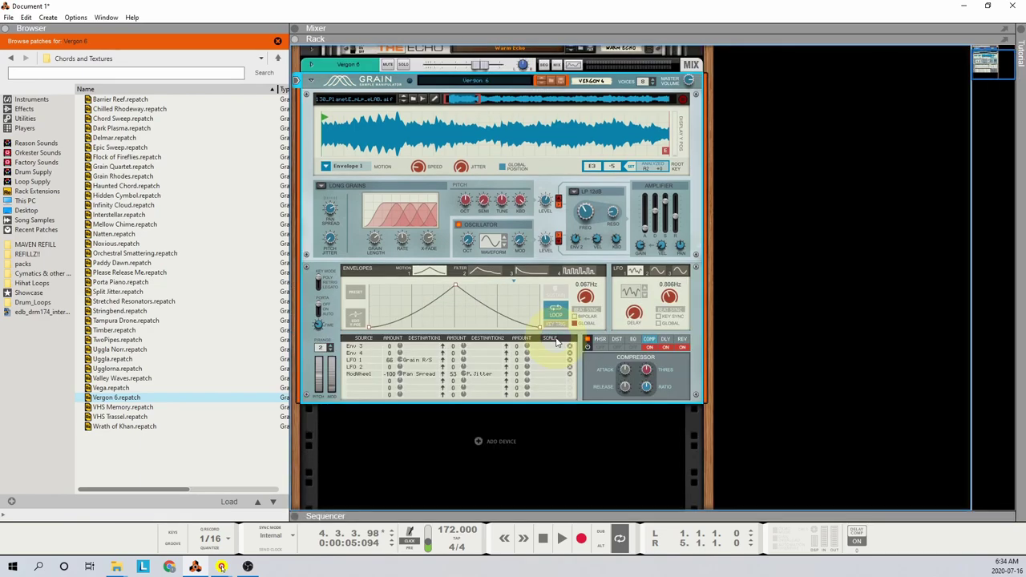
- Reset Grain to Init Patch, switch to Tape mode, and set Loop X-Fade 0 % and Amp Attack 0 ms
right_click(388, 88)
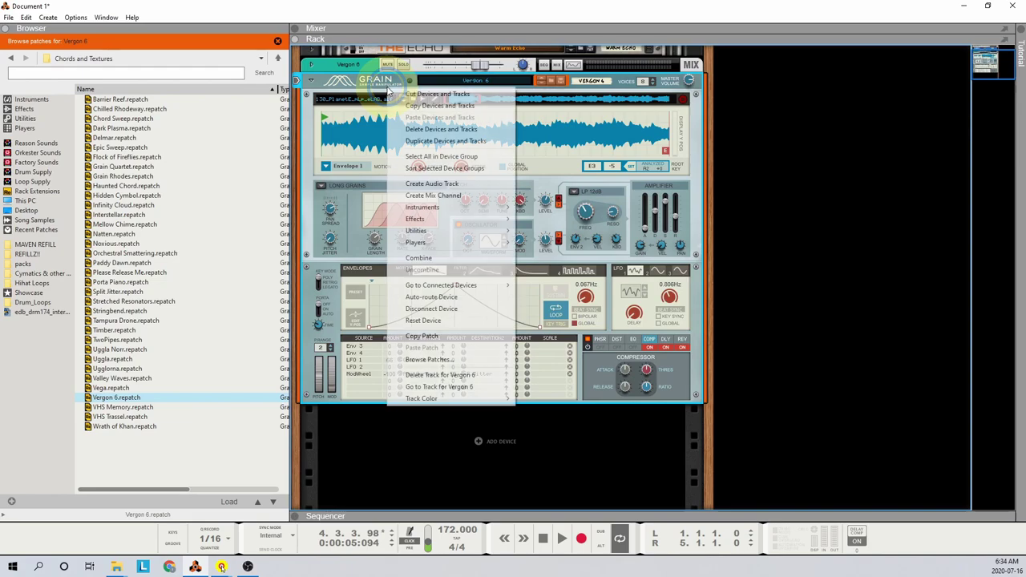
click(422, 320)
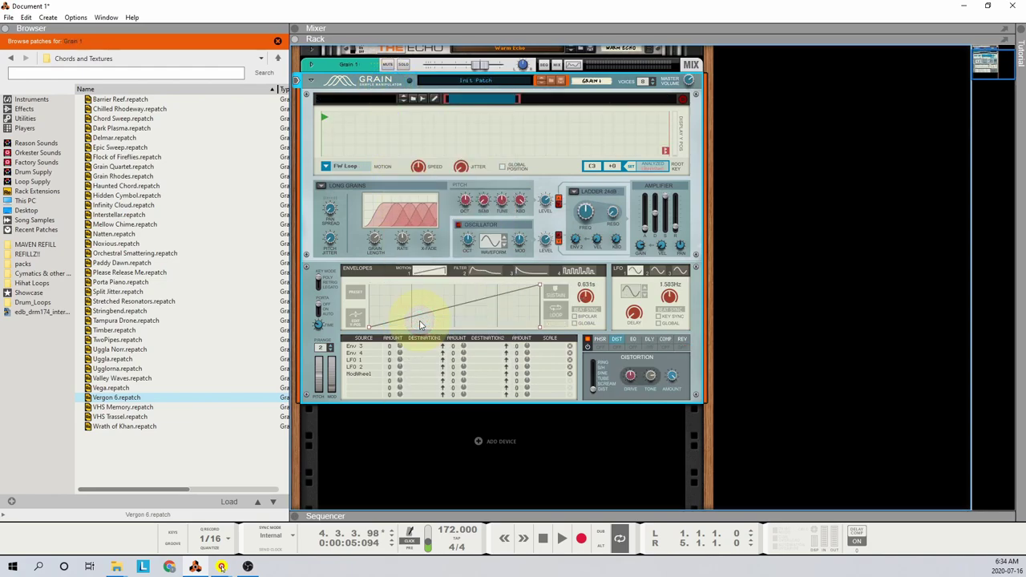
click(321, 186)
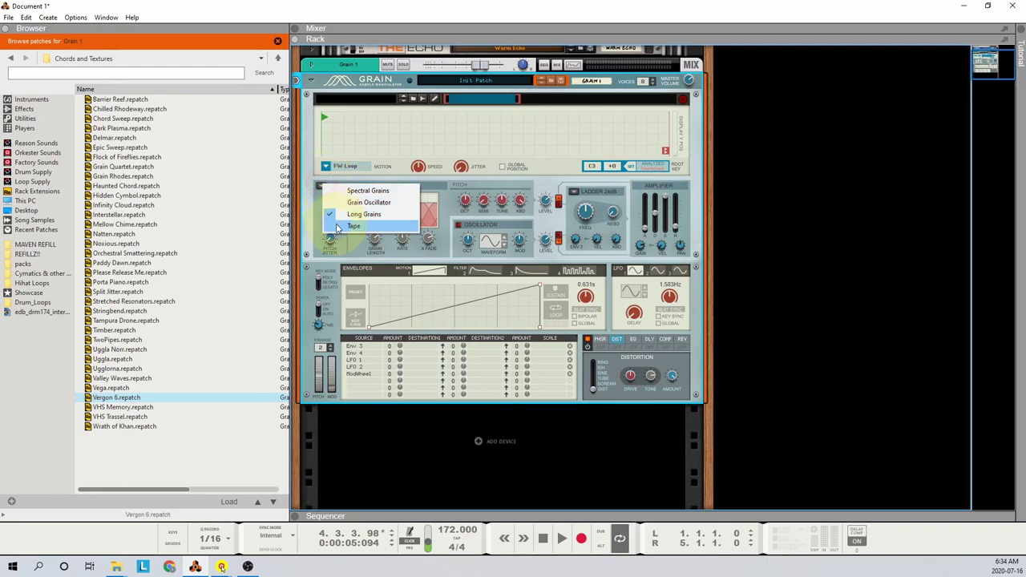
click(337, 227)
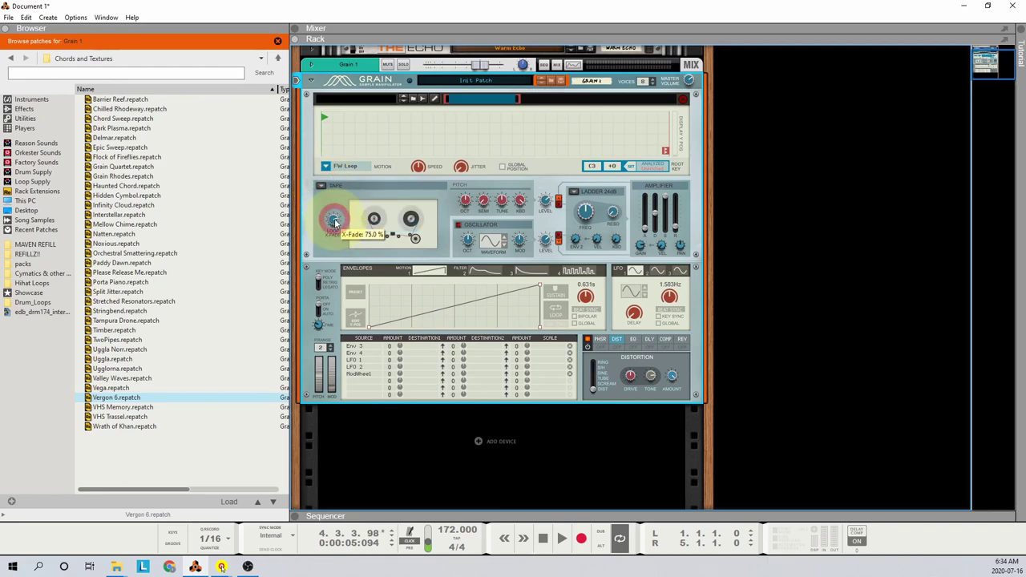
drag(333, 221, 343, 276)
drag(645, 207, 676, 249)
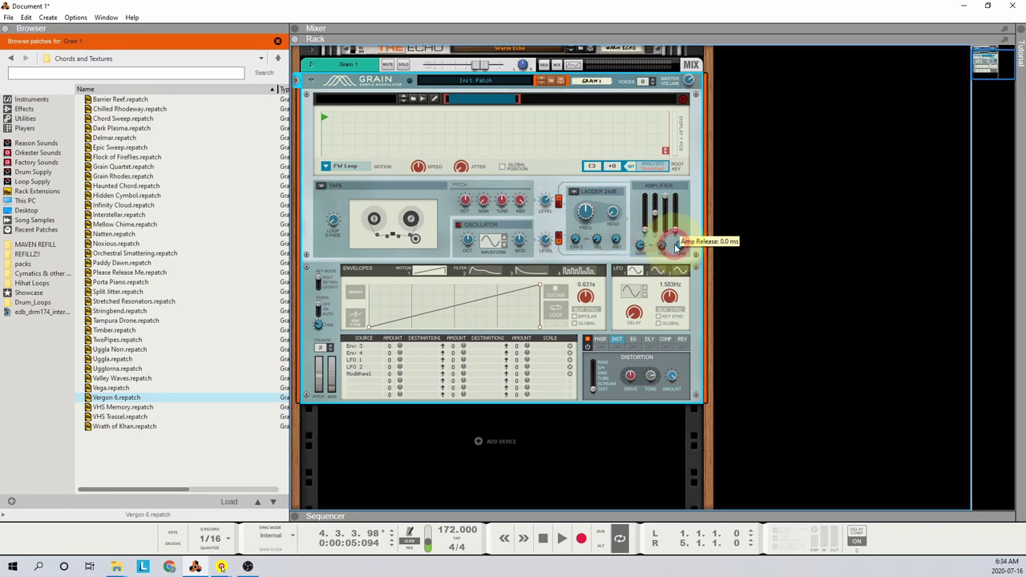
- Zoom Grain's sample view out to the full sample and set Motion to Envelope 1
click(520, 99)
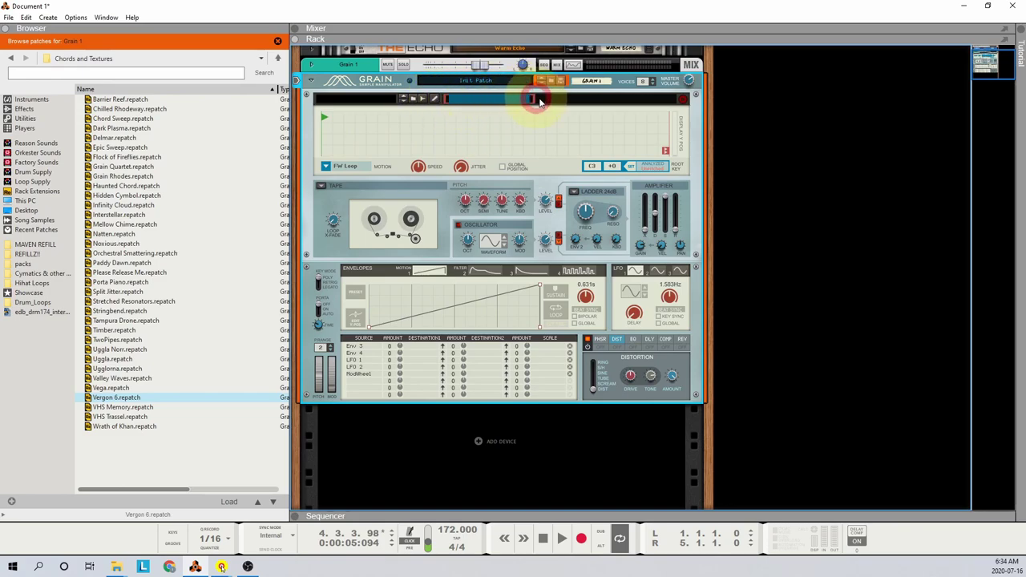
click(460, 102)
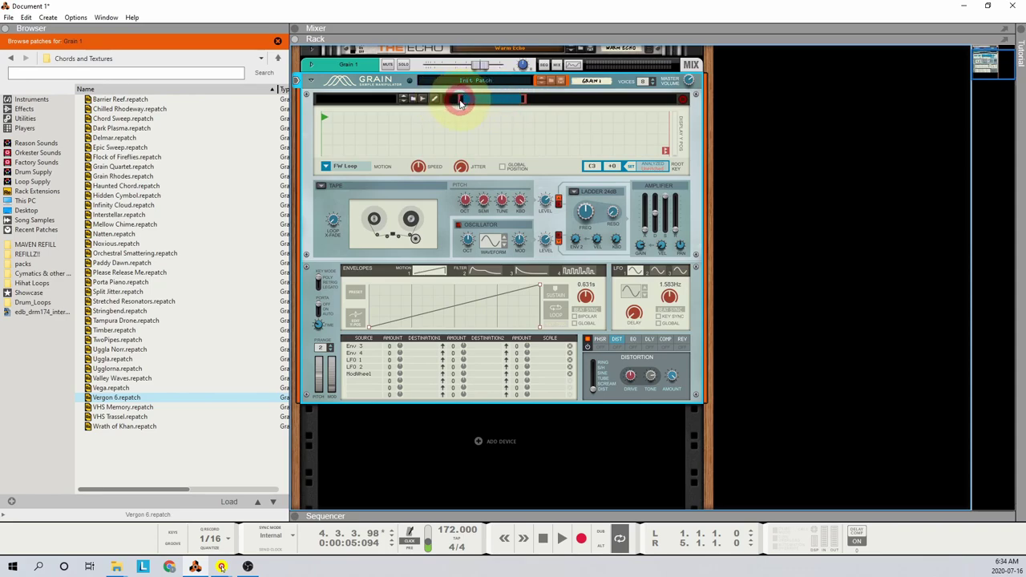
mouse_move(460, 102)
mouse_down()
mouse_move(567, 102)
mouse_move(447, 99)
mouse_up()
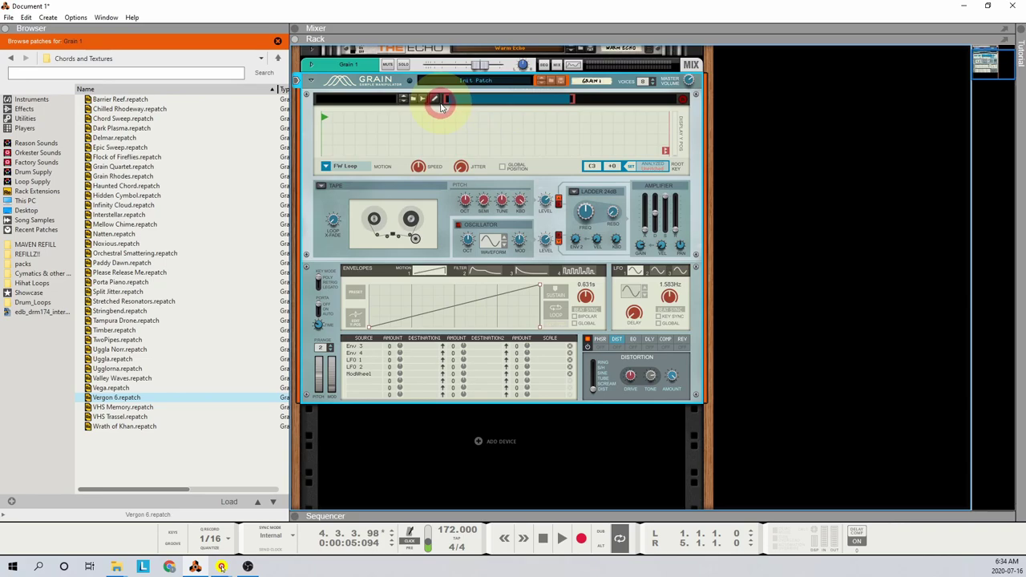
drag(571, 102, 716, 100)
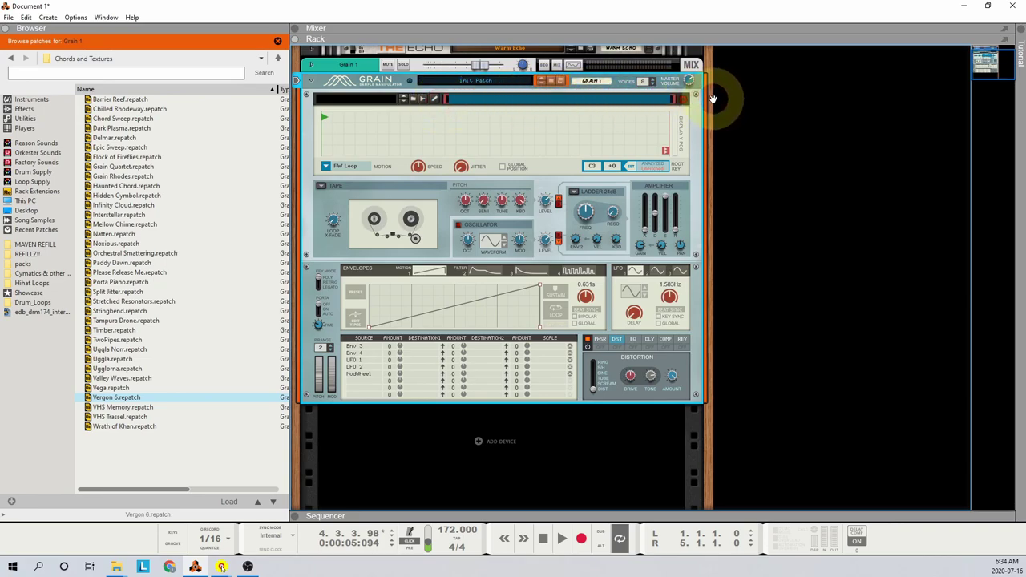
click(325, 166)
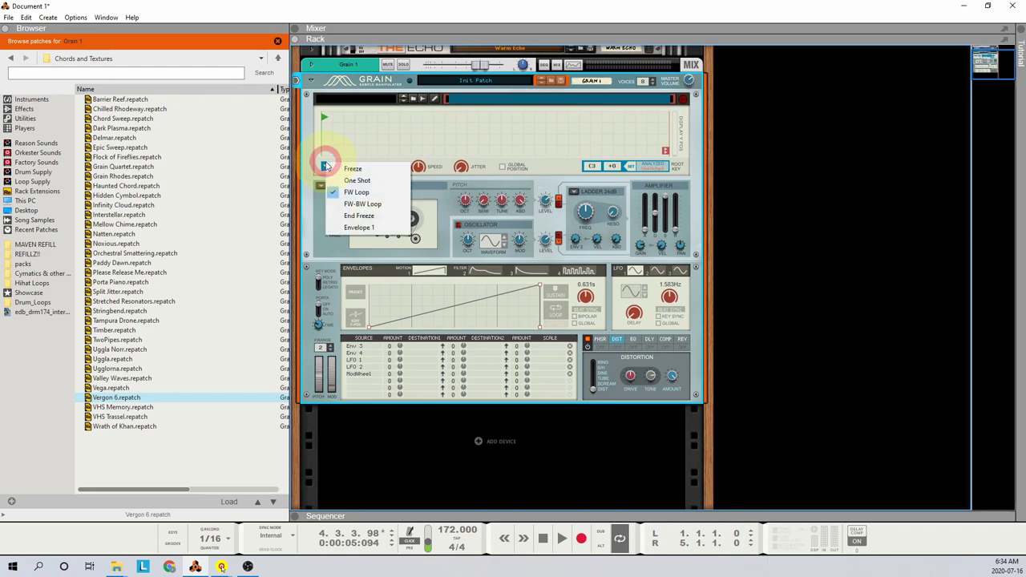
click(353, 227)
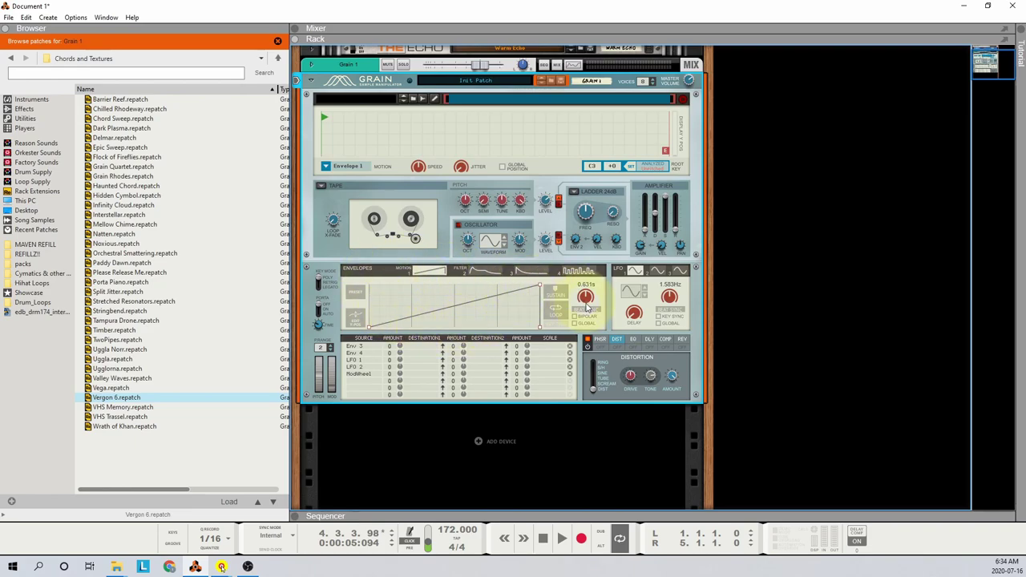
- Beat-sync Envelope 1 at 4 BAR, turn on LOOP and toggle KEY TRIG
click(587, 309)
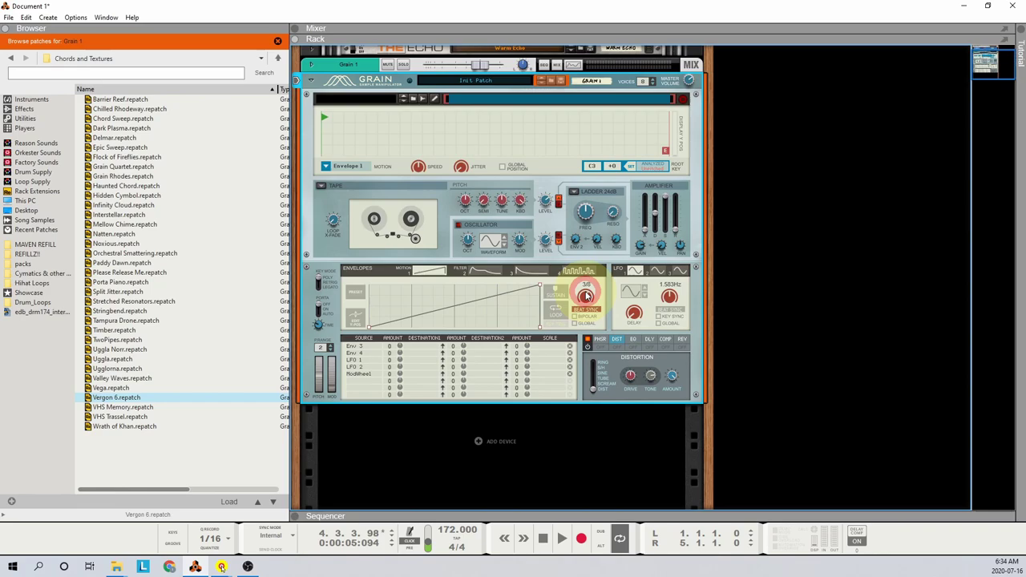
drag(586, 297, 588, 327)
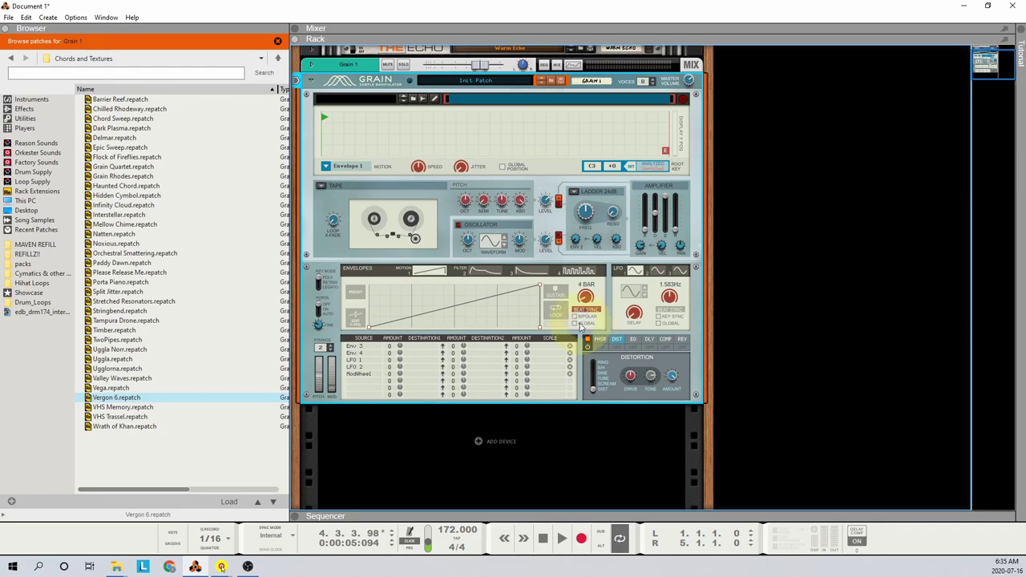
click(552, 315)
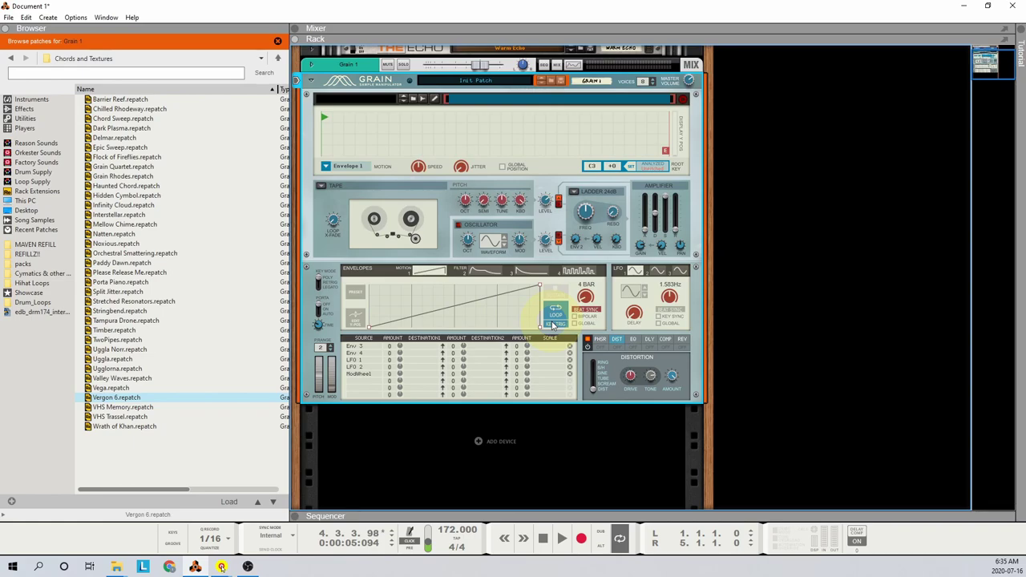
click(552, 324)
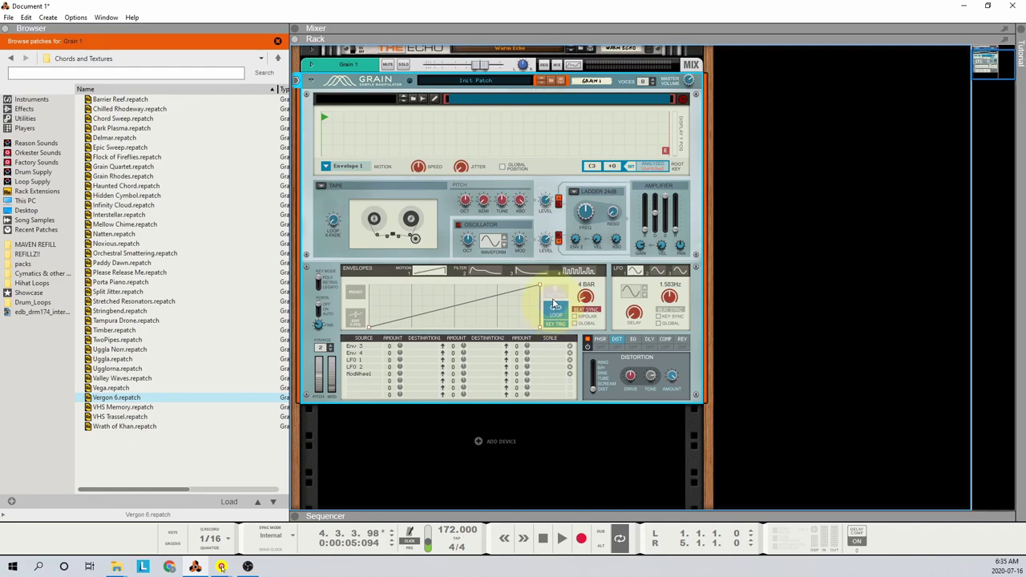
- Save the Grain patch as 'loop preview'
click(562, 82)
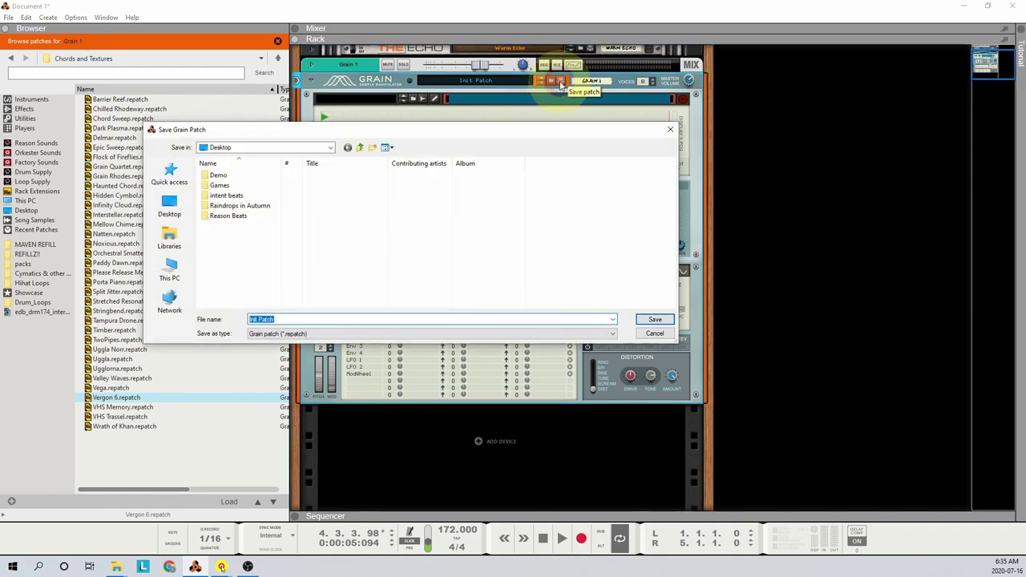
key(Return)
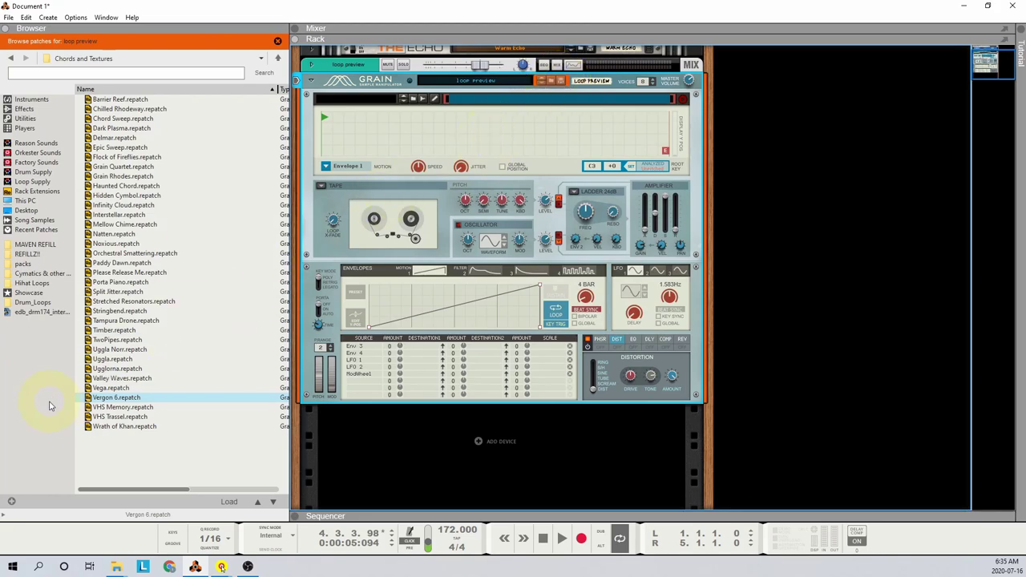
- Load FH_TopLoops_128_03.wav from Showcase into Grain and play it back briefly
click(29, 294)
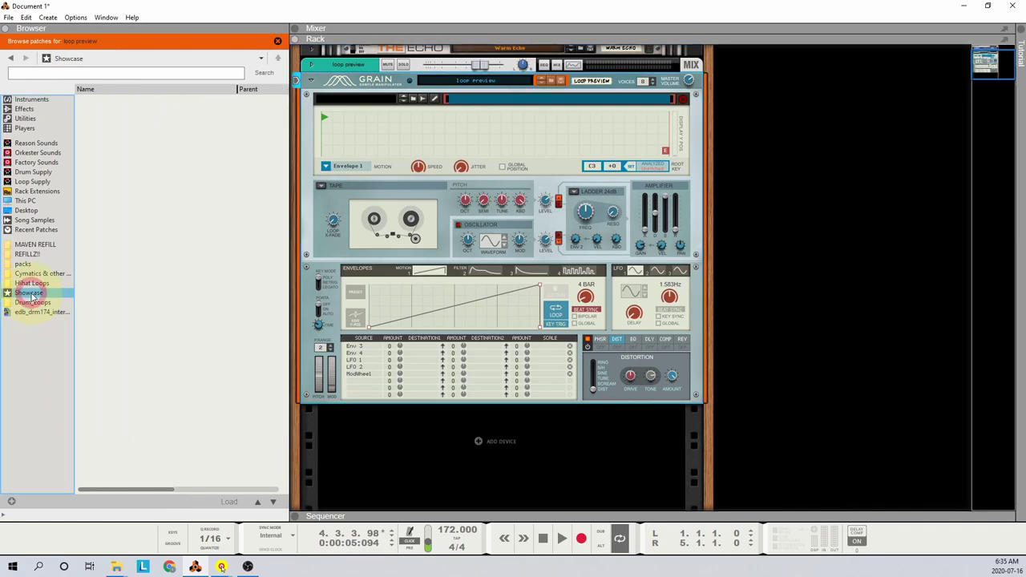
click(278, 41)
click(110, 110)
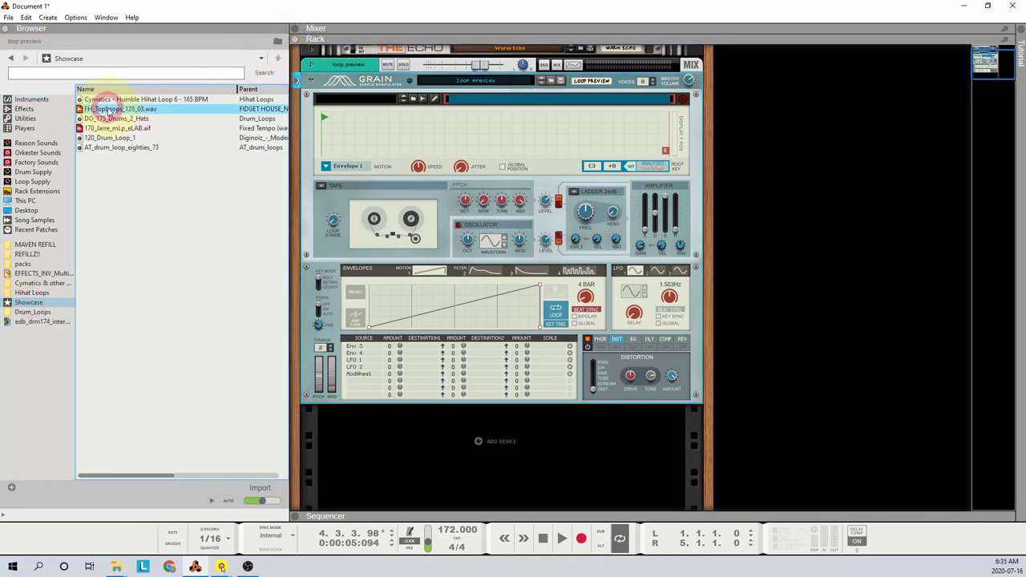
drag(110, 110, 393, 134)
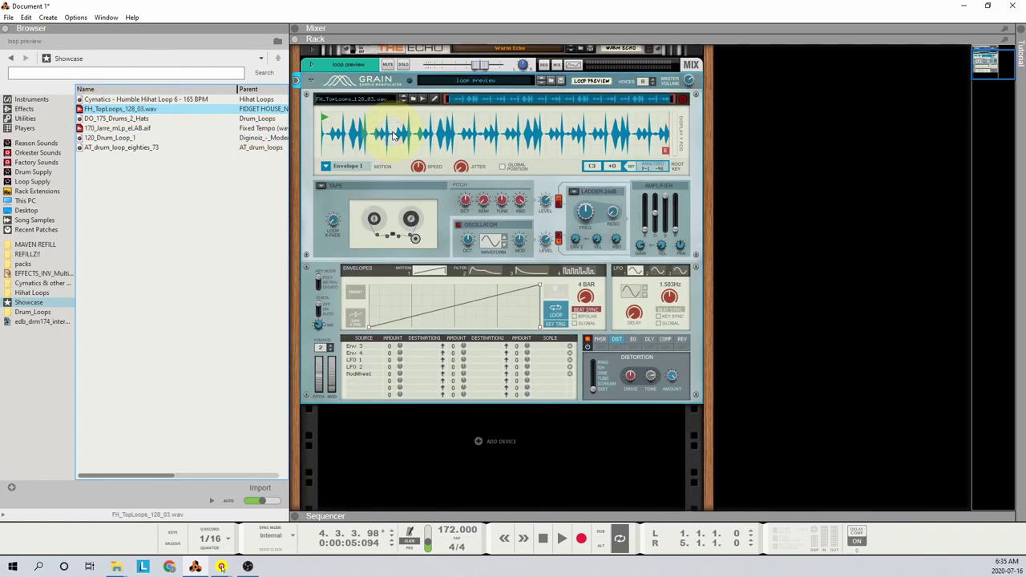
key(space)
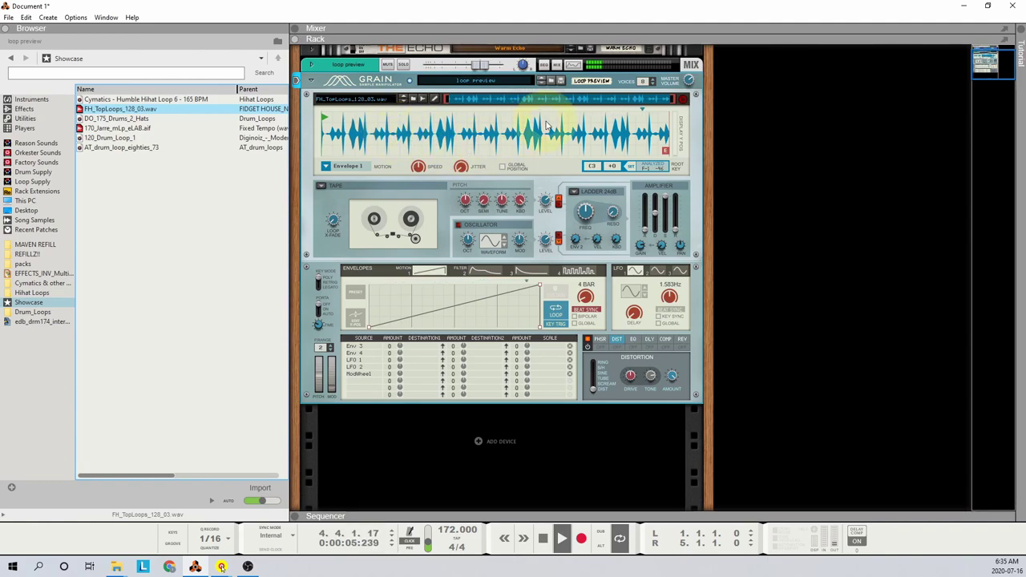
key(space)
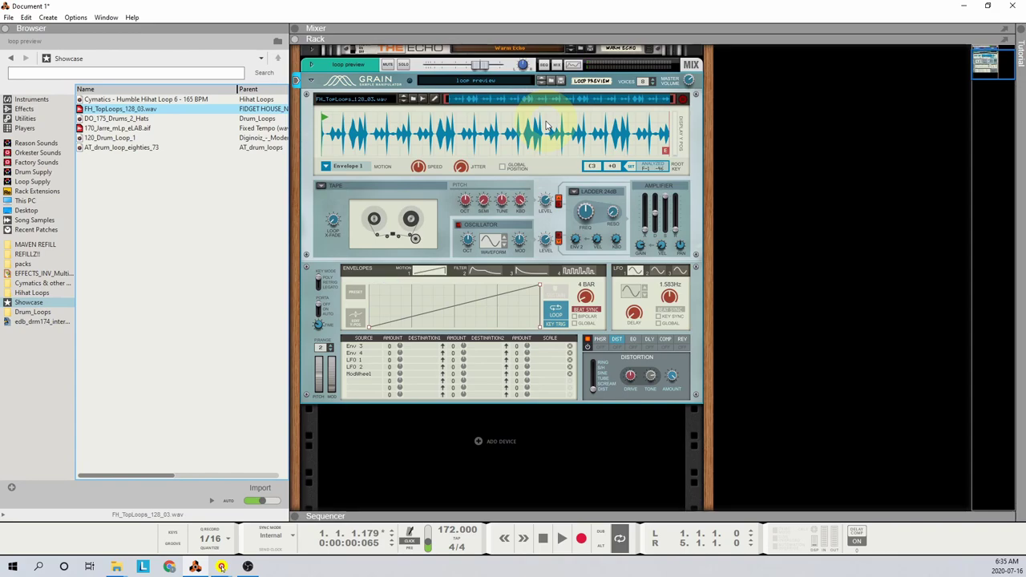
- Rewind, change Envelope 1's synced rate from 4 BAR to 8 BAR, and play the slower loop
key(KP_0)
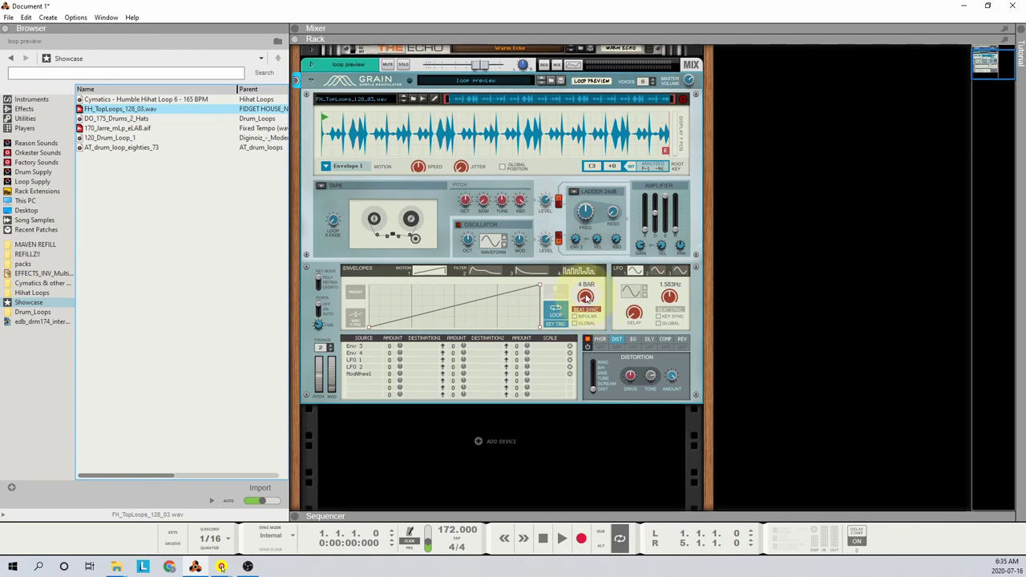
click(586, 297)
drag(586, 297, 588, 304)
key(space)
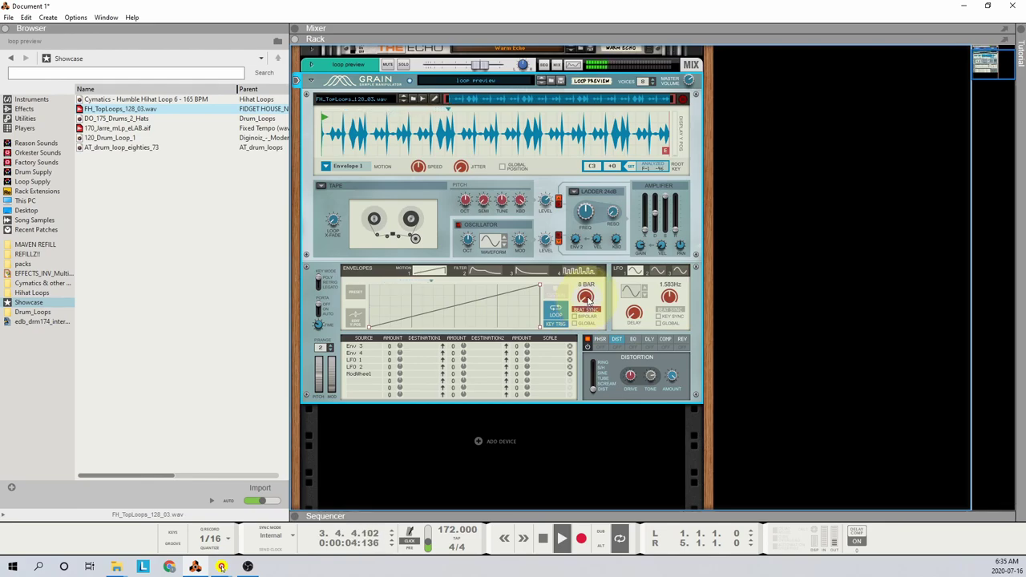
key(space)
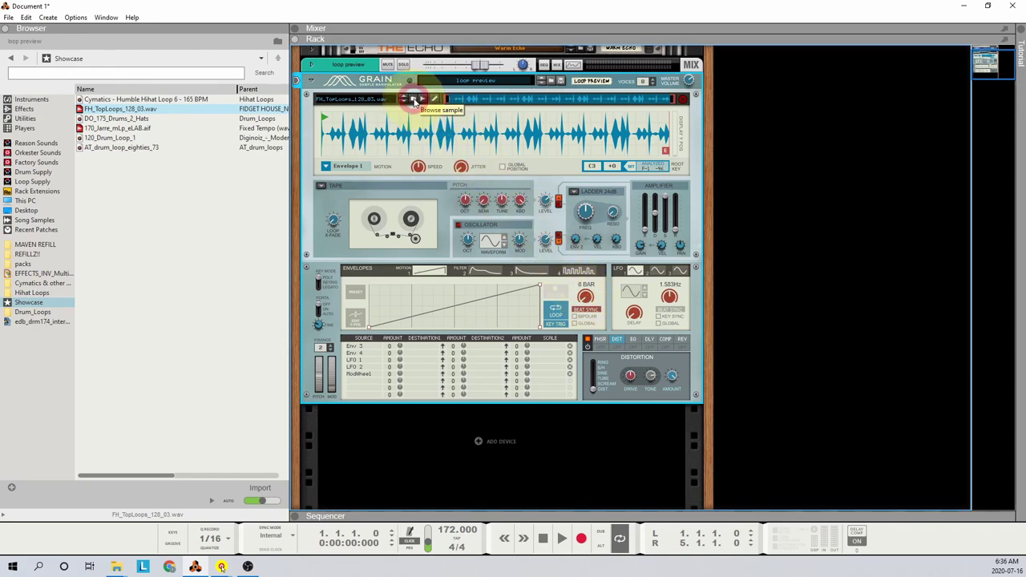
- Audition DO_175_Drums_2_Hats, 170_Jarre_mLp_eLAB, 120_Drum_Loop_1, then AT_drum_loop_eighties_73 in Grain during playback
click(414, 99)
key(Down)
key(space)
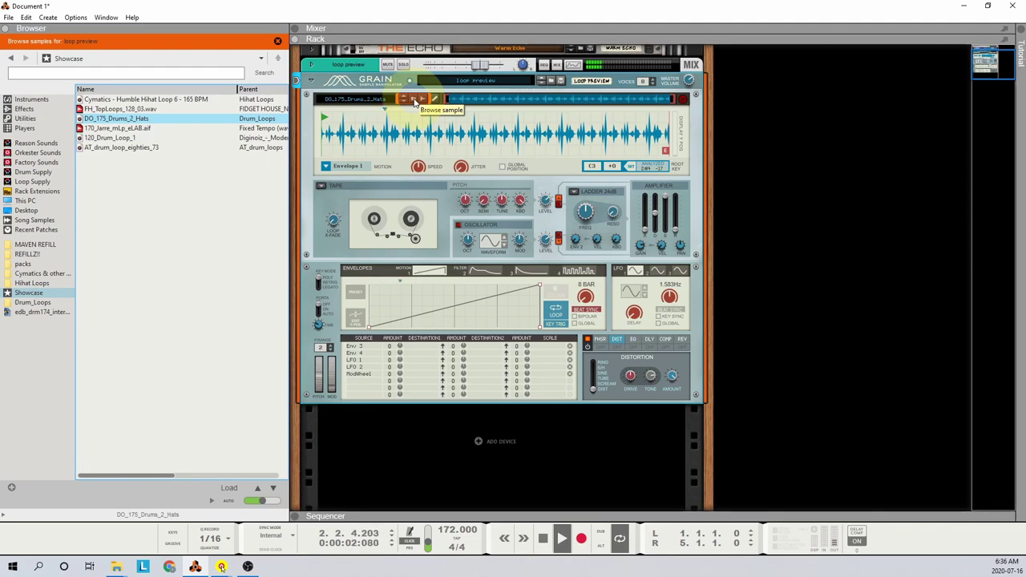
key(Down)
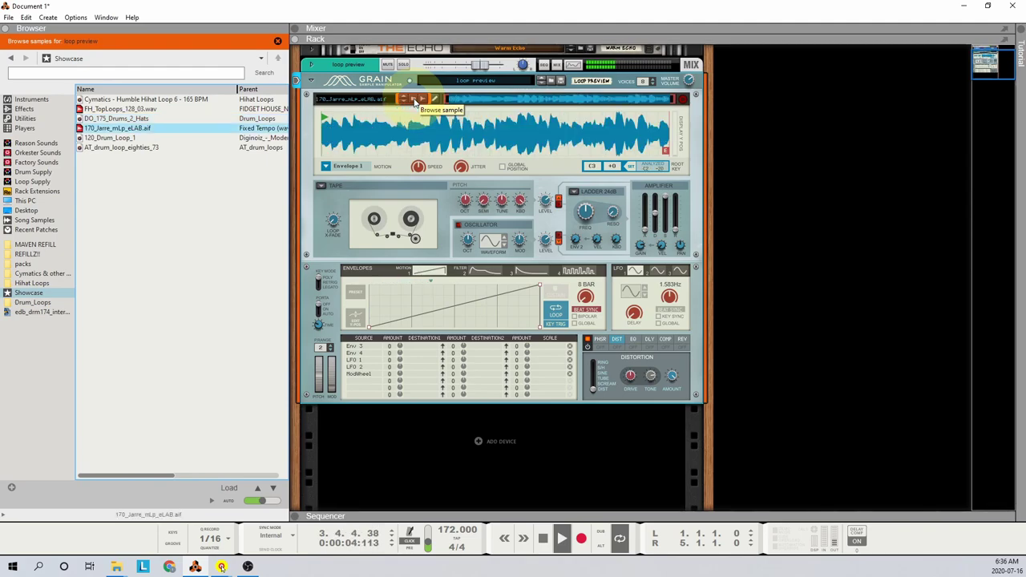
key(Down)
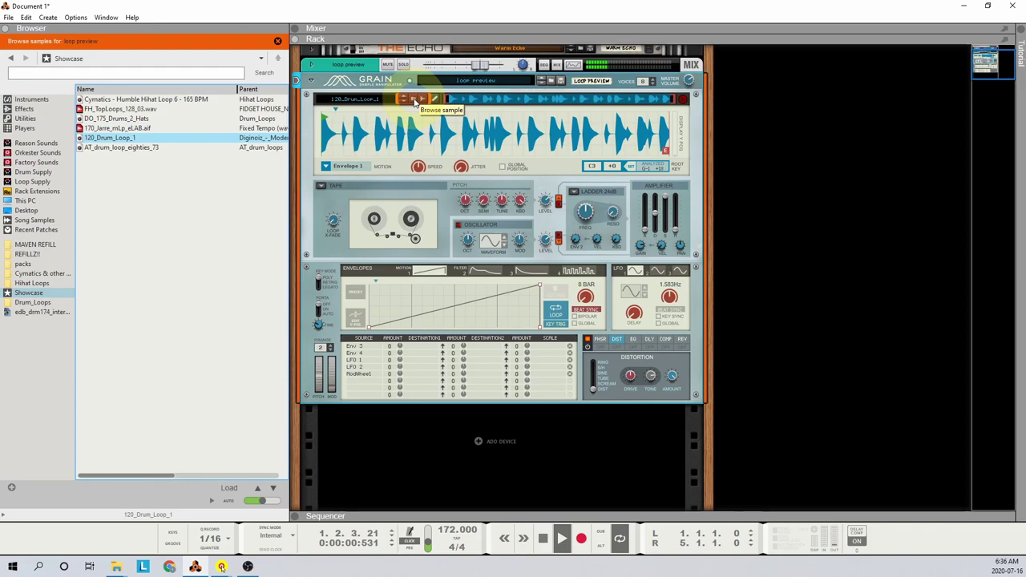
key(Down)
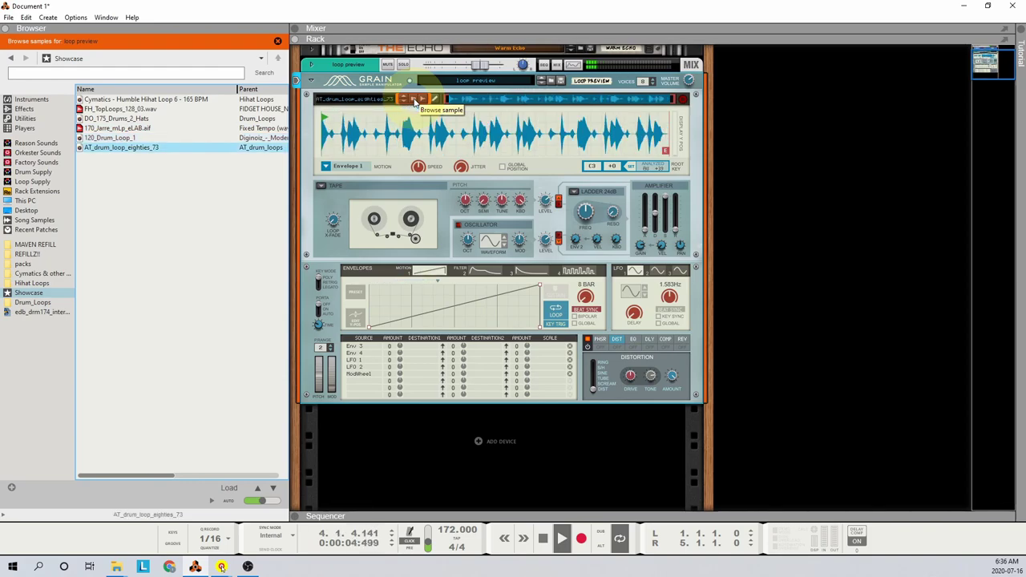
key(space)
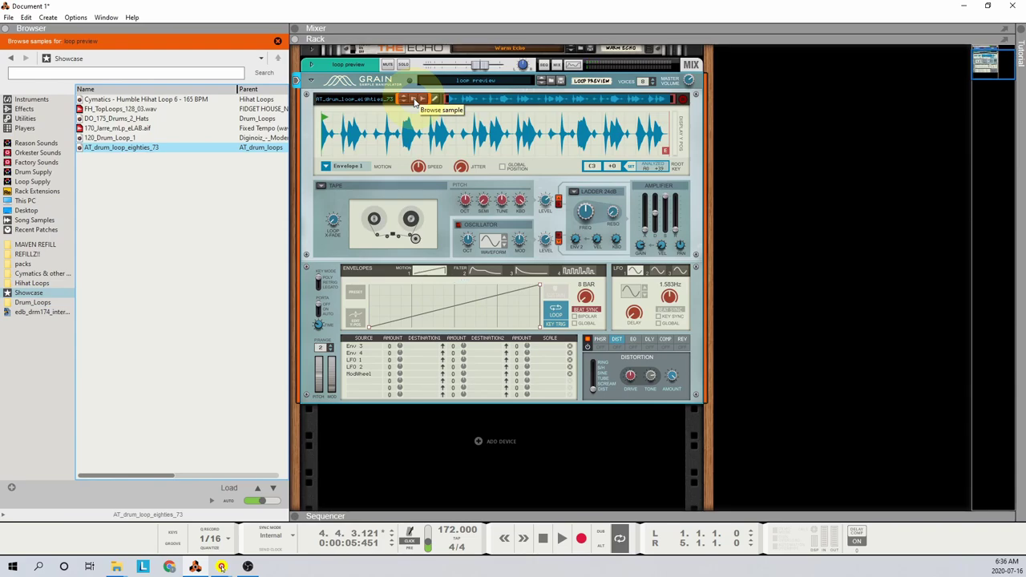